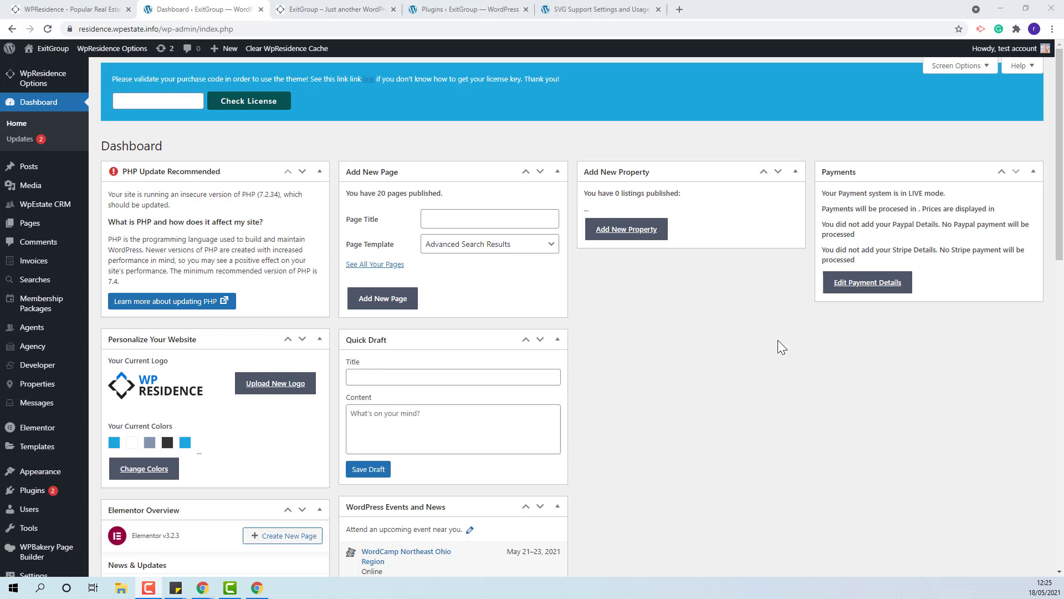
Step: Paste the theme's purchase code into the license field and check the license to activate WpResidence
left_click(127, 102)
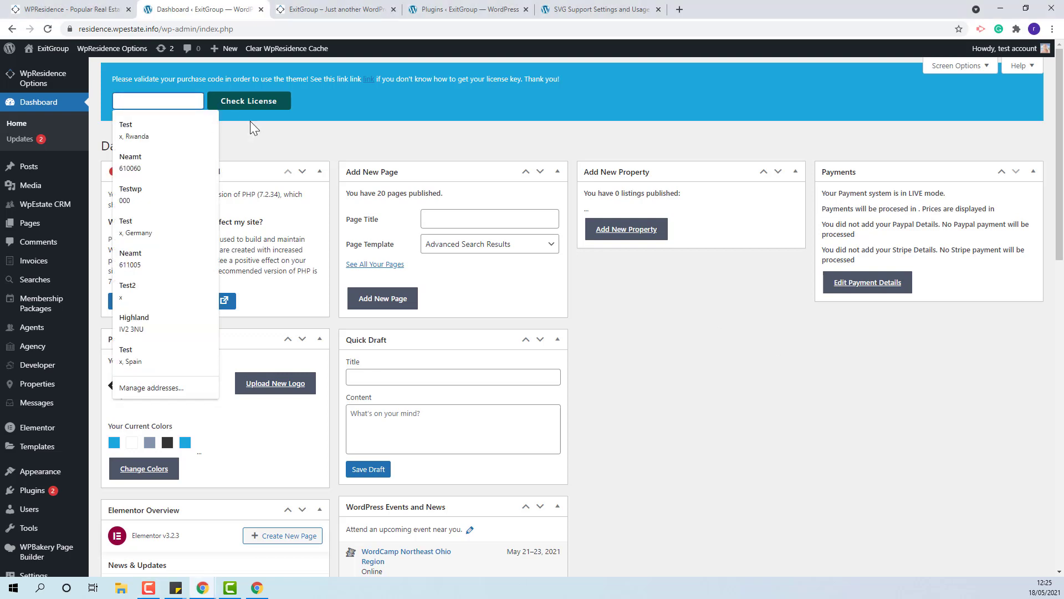
left_click(174, 112)
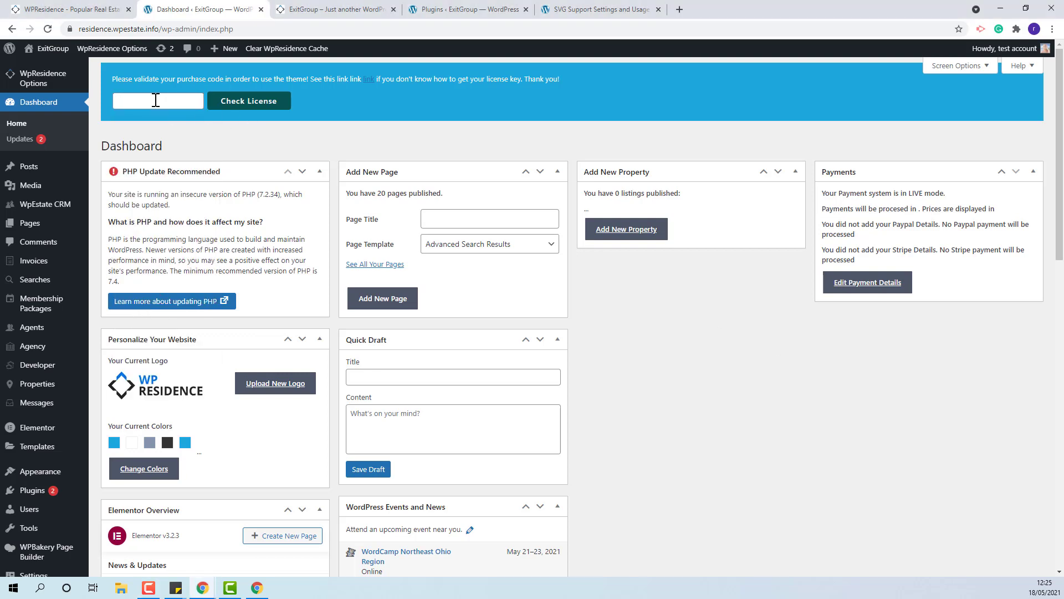
key("ctrl+v")
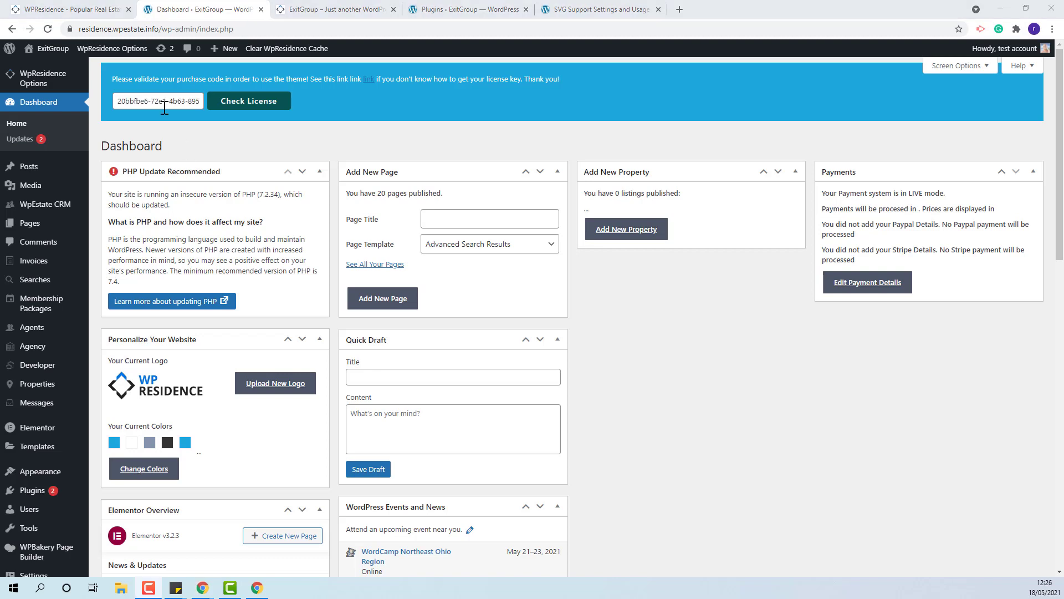
left_click(239, 109)
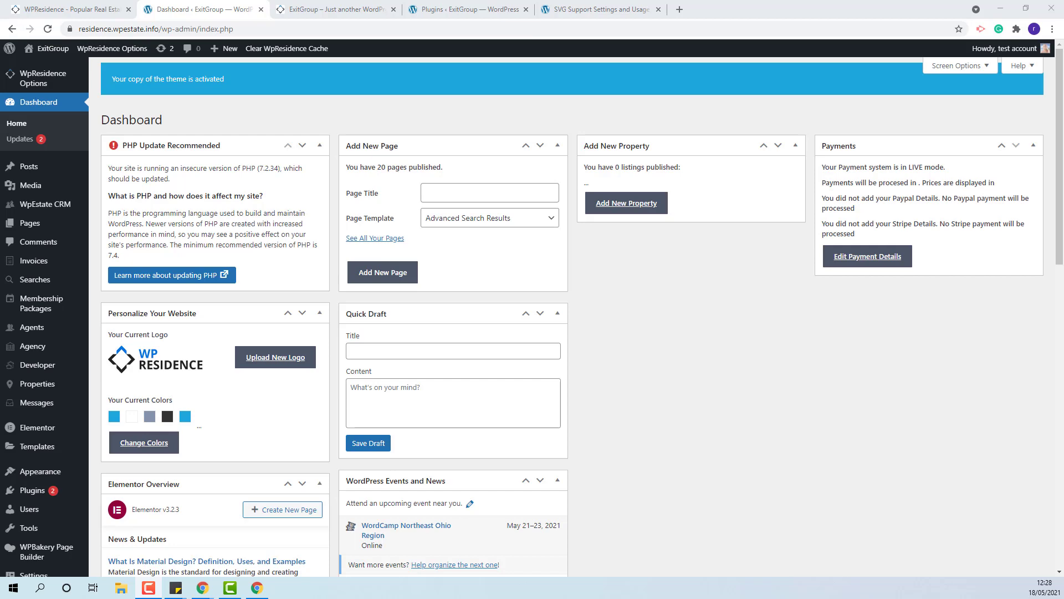
Step: Go to the SVG Support plugin settings and enable the Restrict to Administrators option
key("ctrl+Tab")
key("ctrl+Tab")
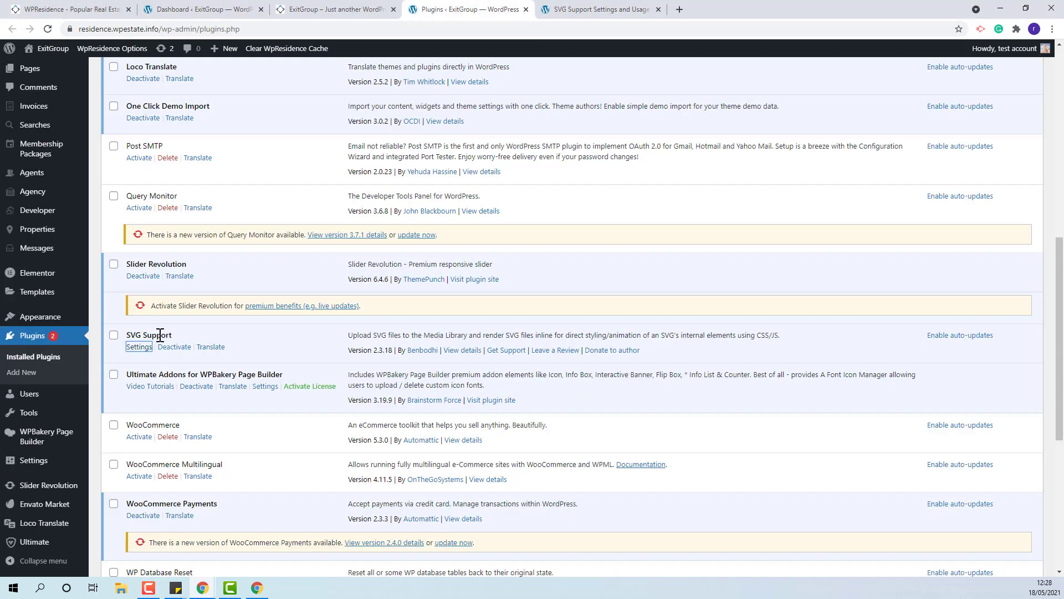
left_click(601, 10)
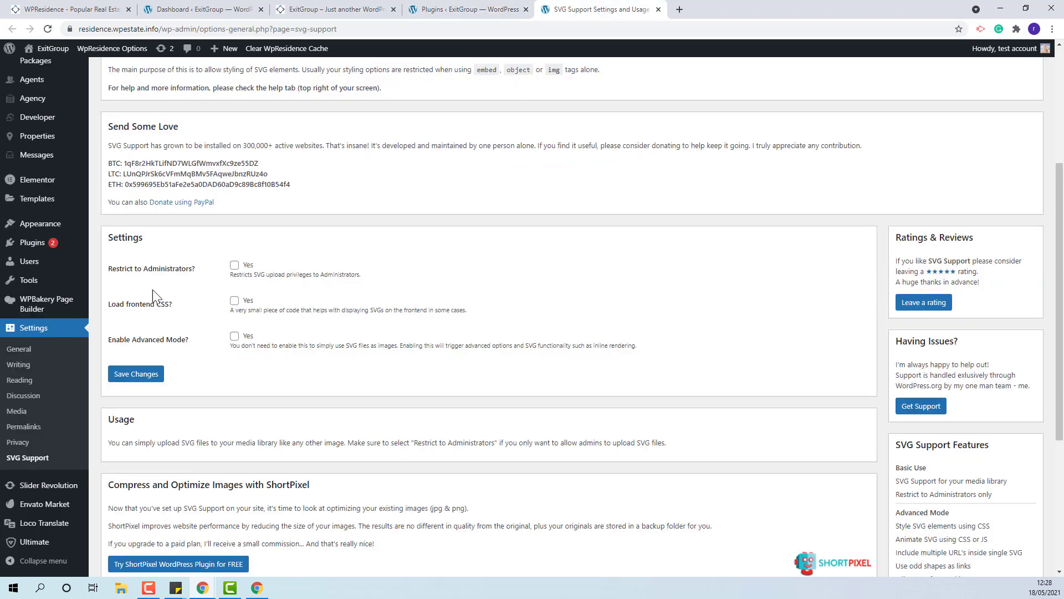
left_click(234, 265)
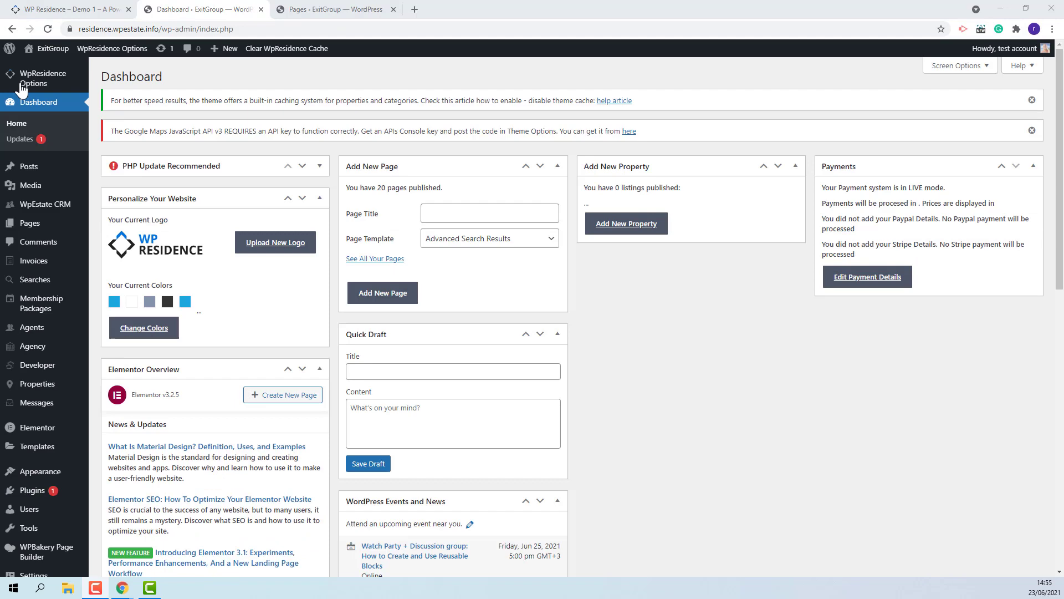
Step: Import Demo 1 from the theme's demo data with One Click Demo Import, leaving WPForms unselected
mouse_move(22, 83)
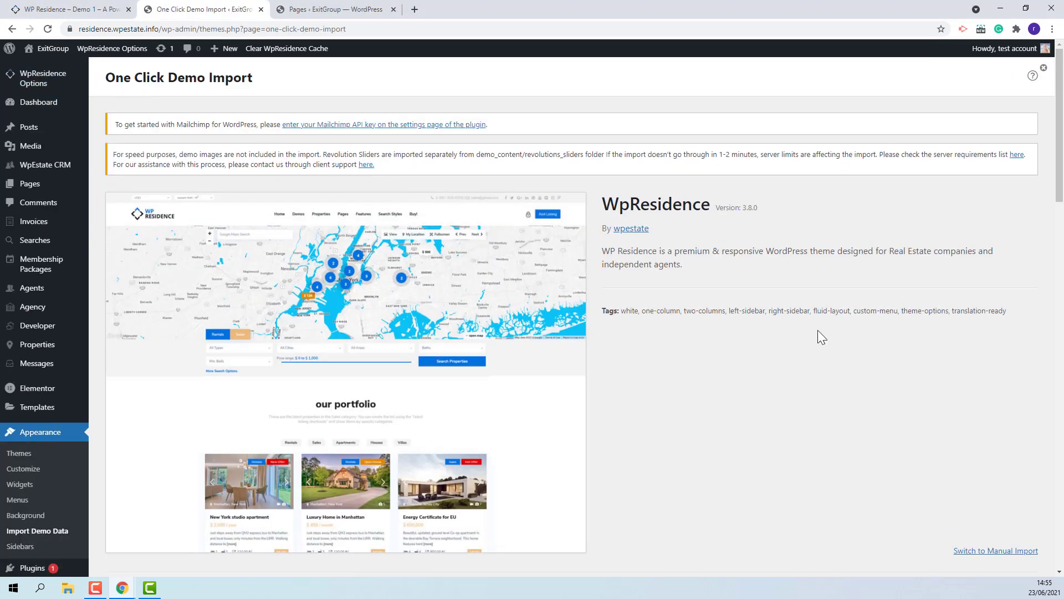
scroll(819, 335, "down", 10)
scroll(817, 331, "down", 12)
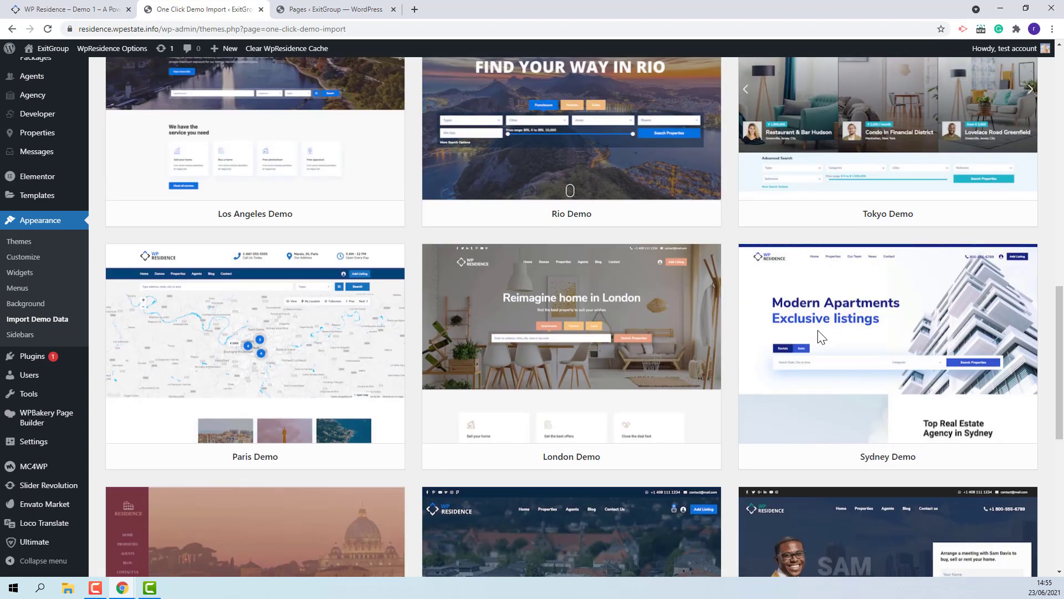
left_click(611, 425)
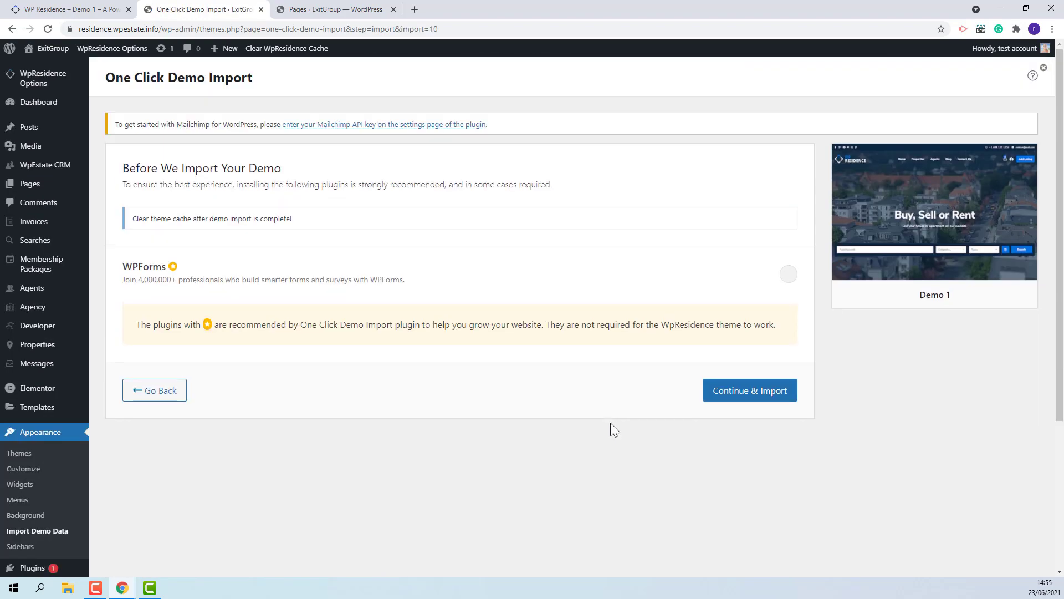
left_click(754, 394)
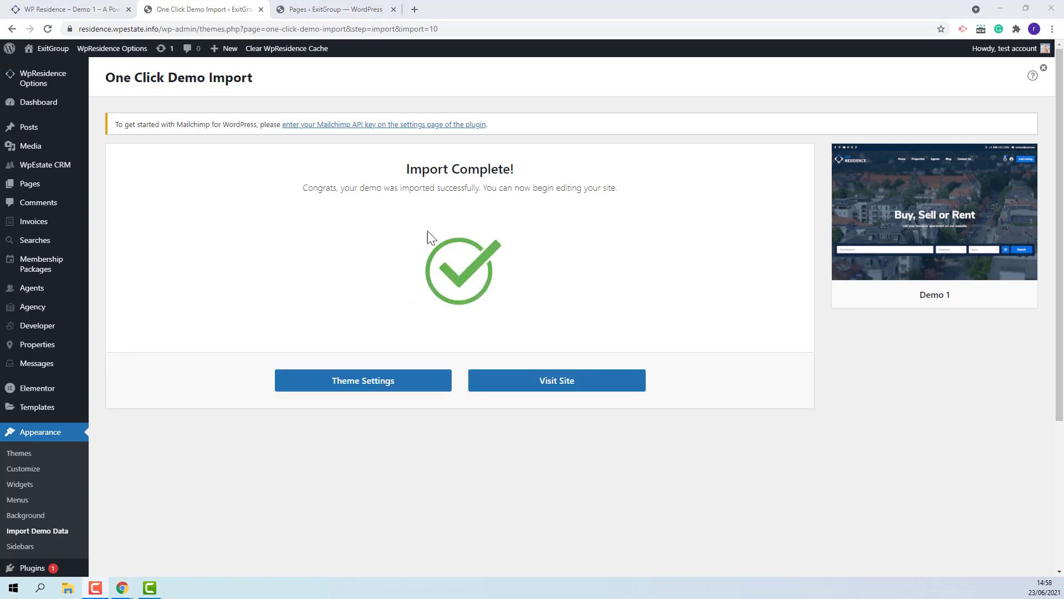
Step: Visit the site and examine the imported homepage from its header through the listings, communities and Why choose us sections
left_click(569, 393)
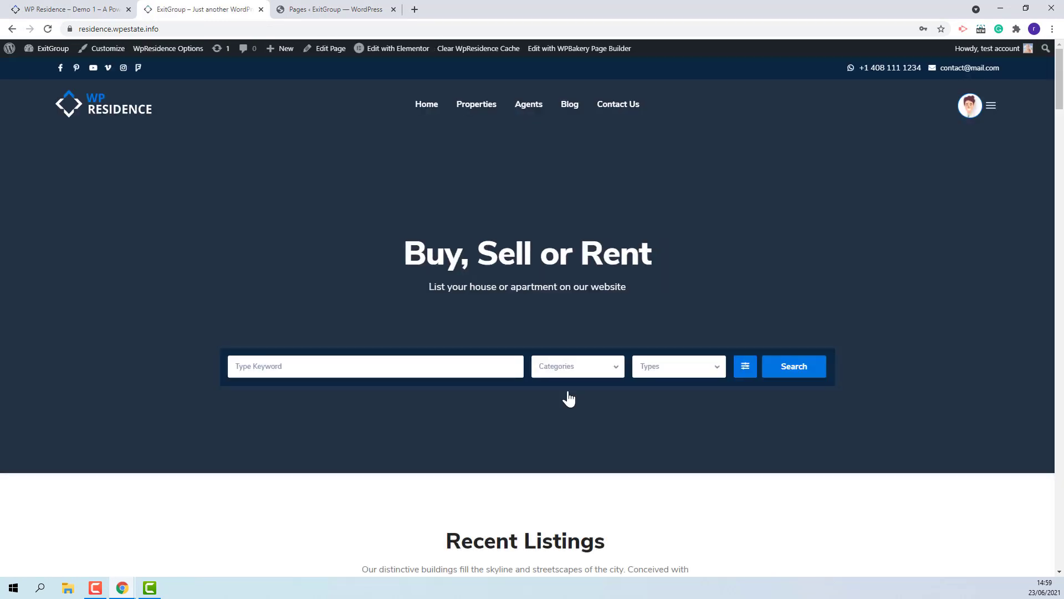
scroll(670, 233, "down", 15)
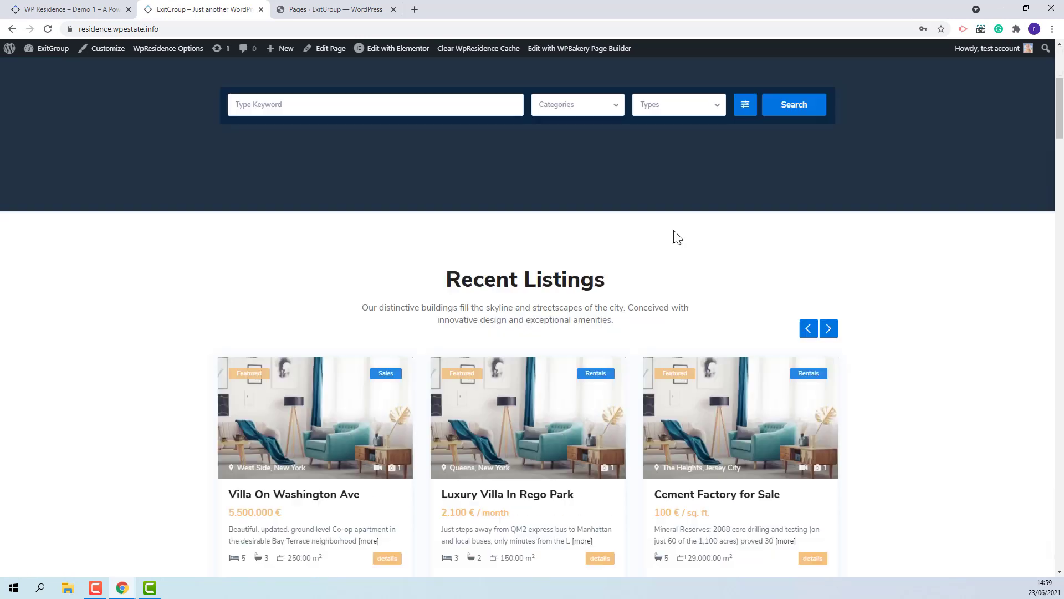
scroll(674, 240, "down", 15)
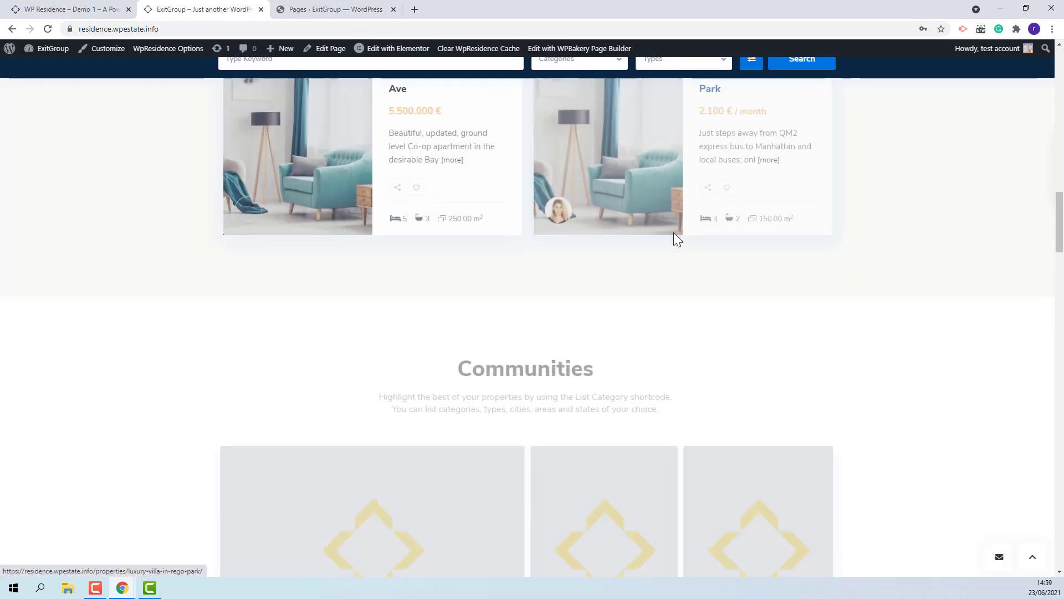
scroll(675, 240, "down", 4)
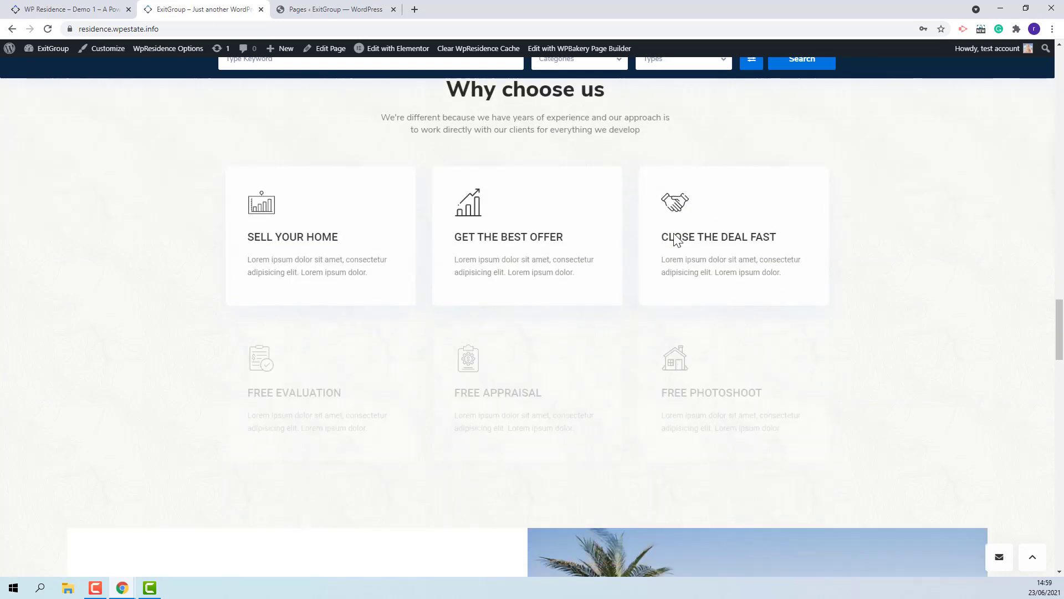
scroll(675, 239, "down", 4)
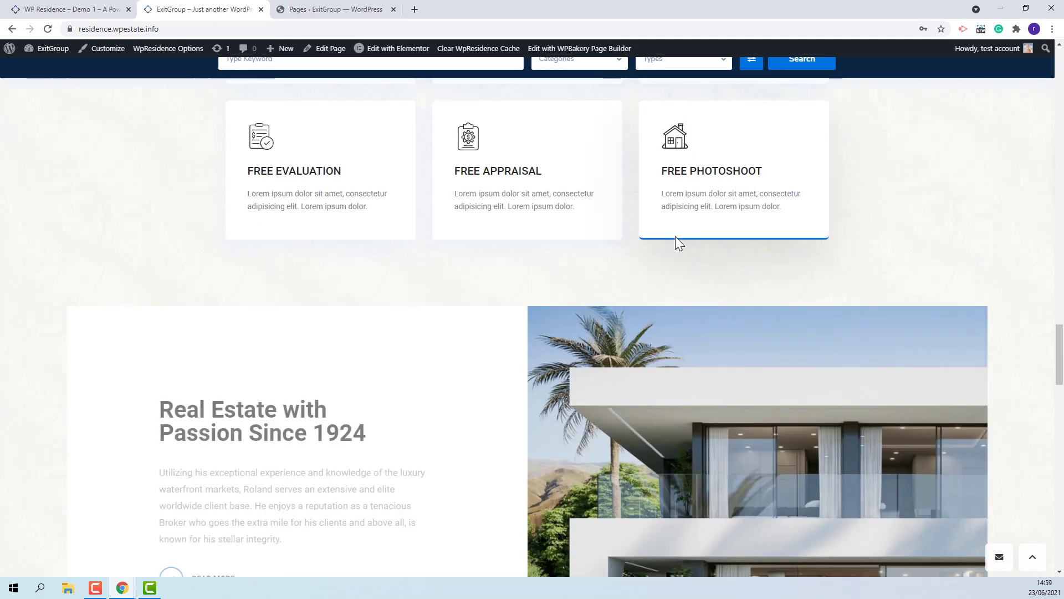
scroll(675, 239, "down", 4)
scroll(676, 244, "down", 3)
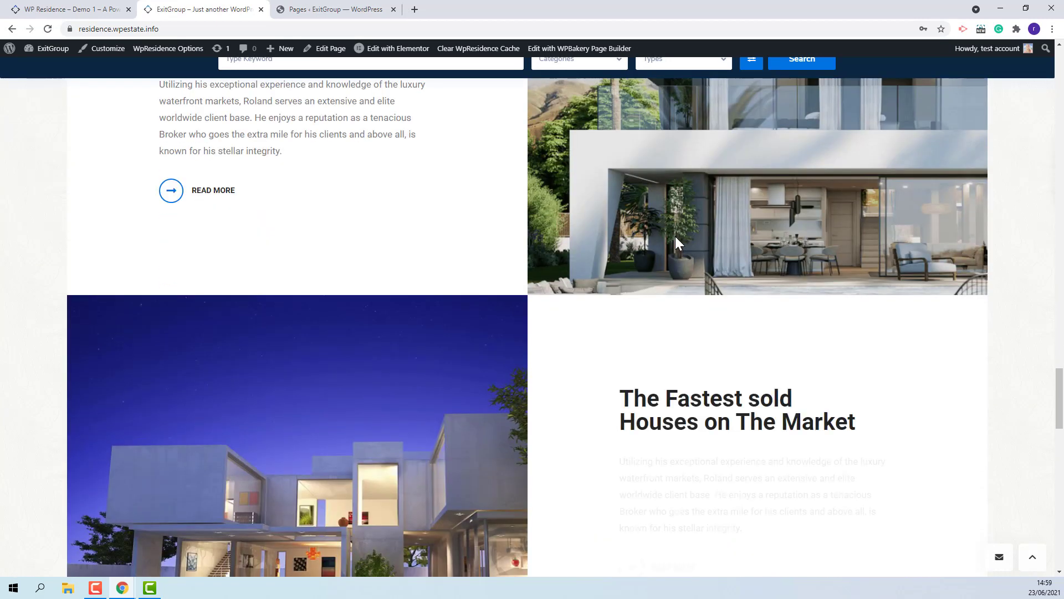
scroll(676, 244, "up", 5)
scroll(678, 243, "up", 10)
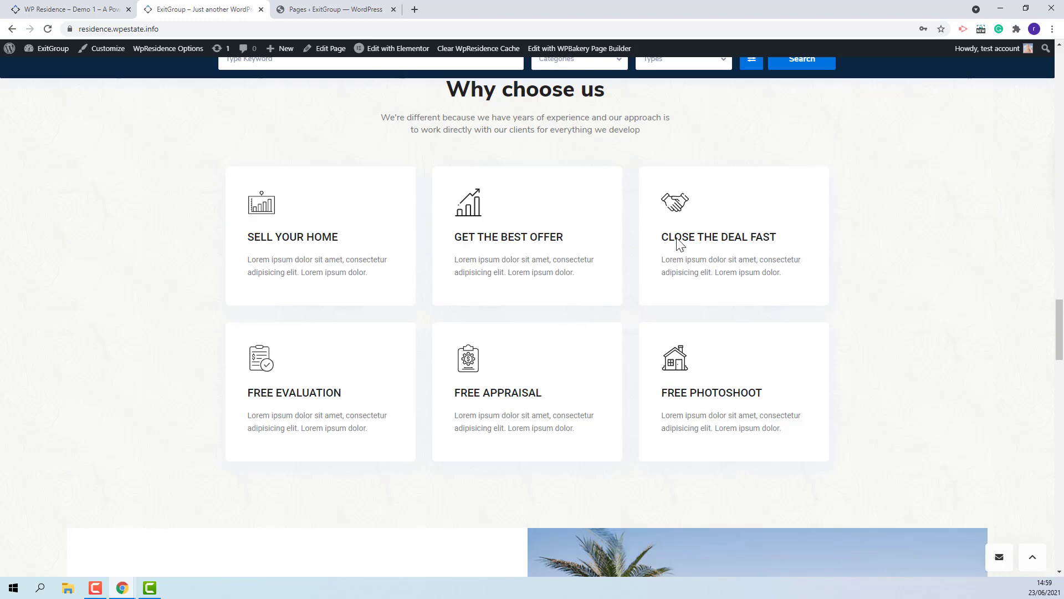
scroll(679, 244, "up", 12)
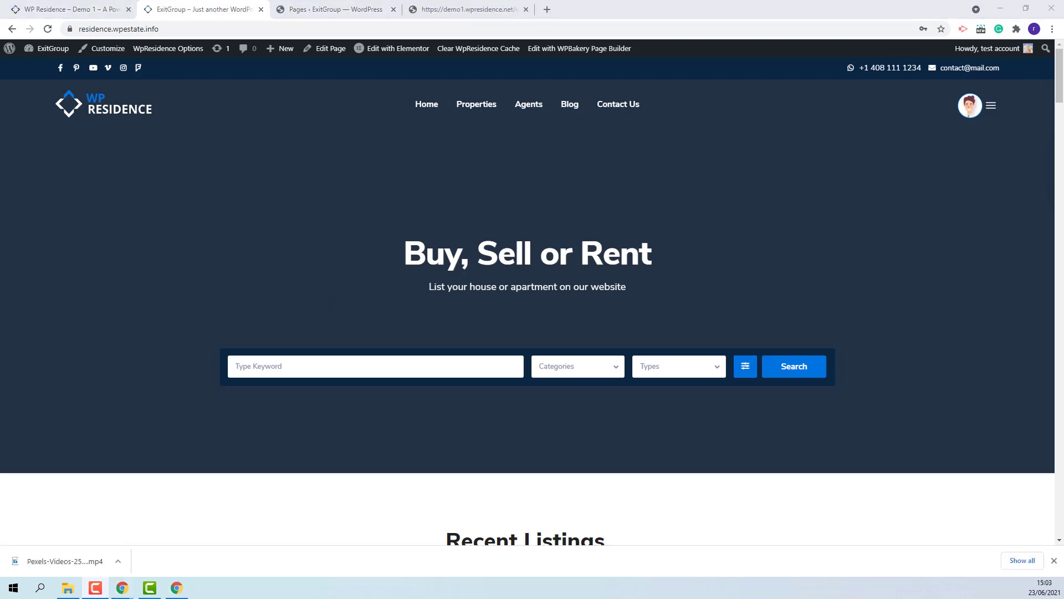
Step: Open the homepage in the page editor and go to its video header options
mouse_move(401, 56)
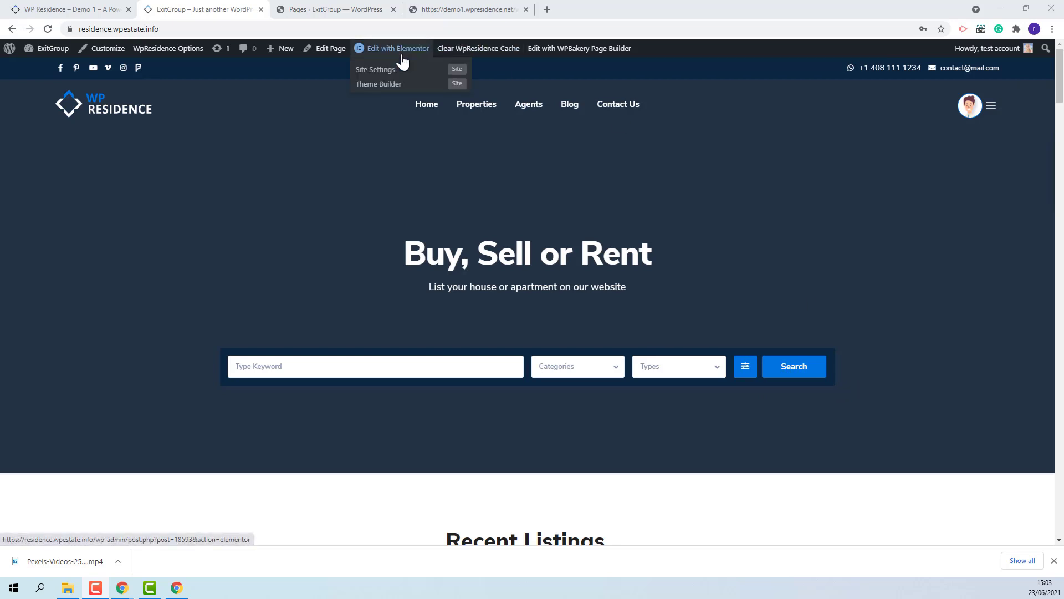
left_click(330, 51)
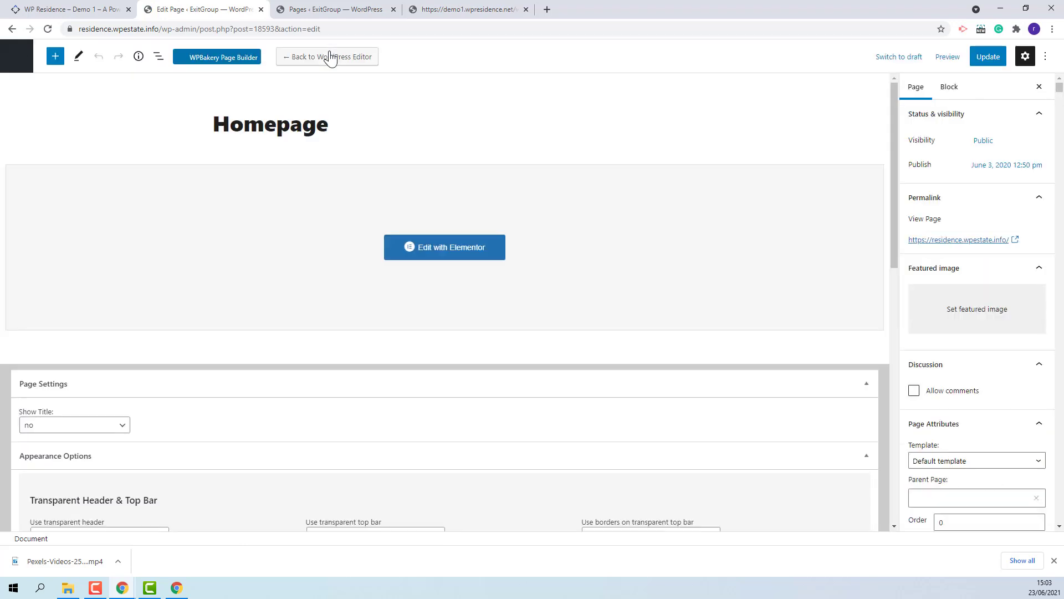
scroll(690, 232, "down", 2)
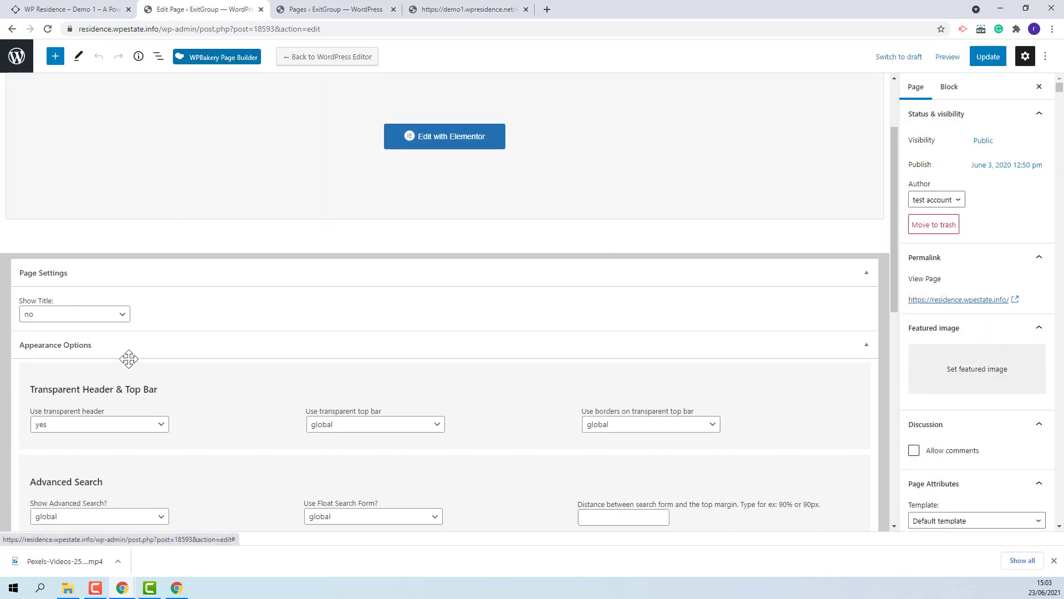
scroll(521, 319, "down", 7)
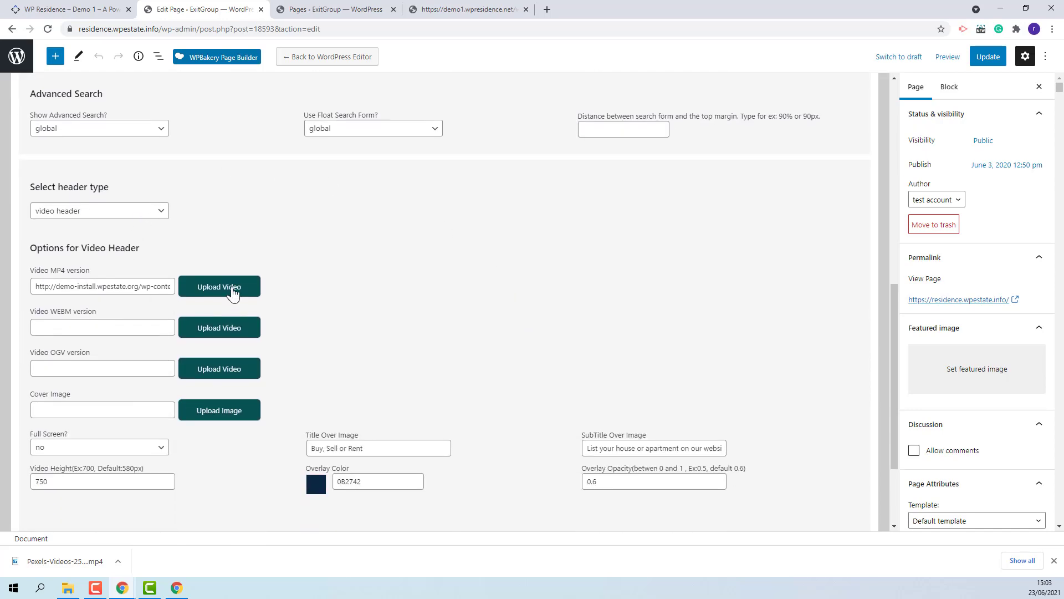
Step: Upload Pexels-Videos-2564.mp4 from the computer, insert it as the header's MP4 video, and update the page
left_click(233, 295)
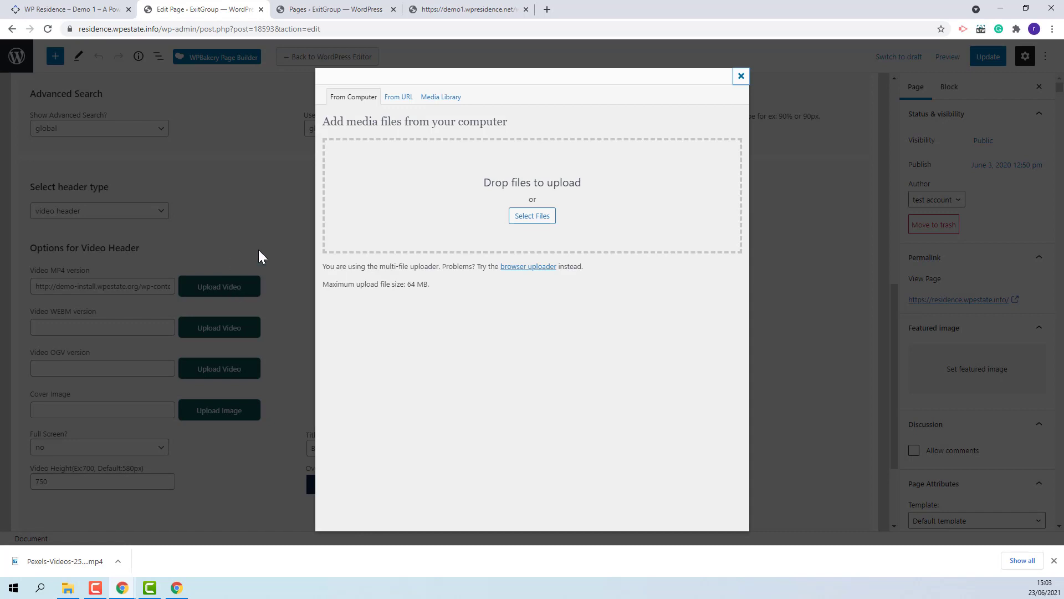
left_click(511, 216)
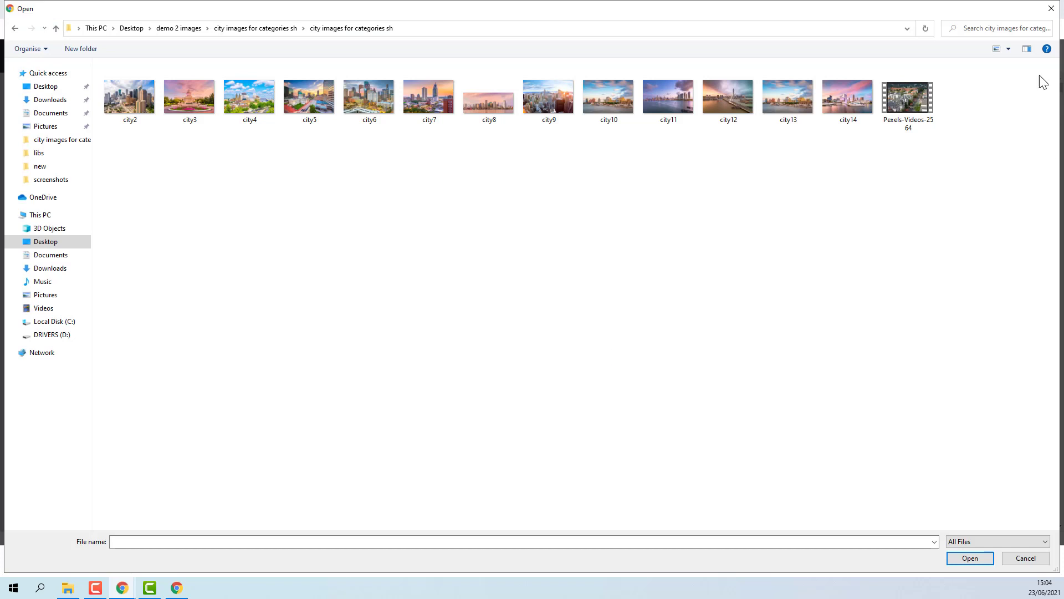
left_click(915, 111)
left_click(969, 558)
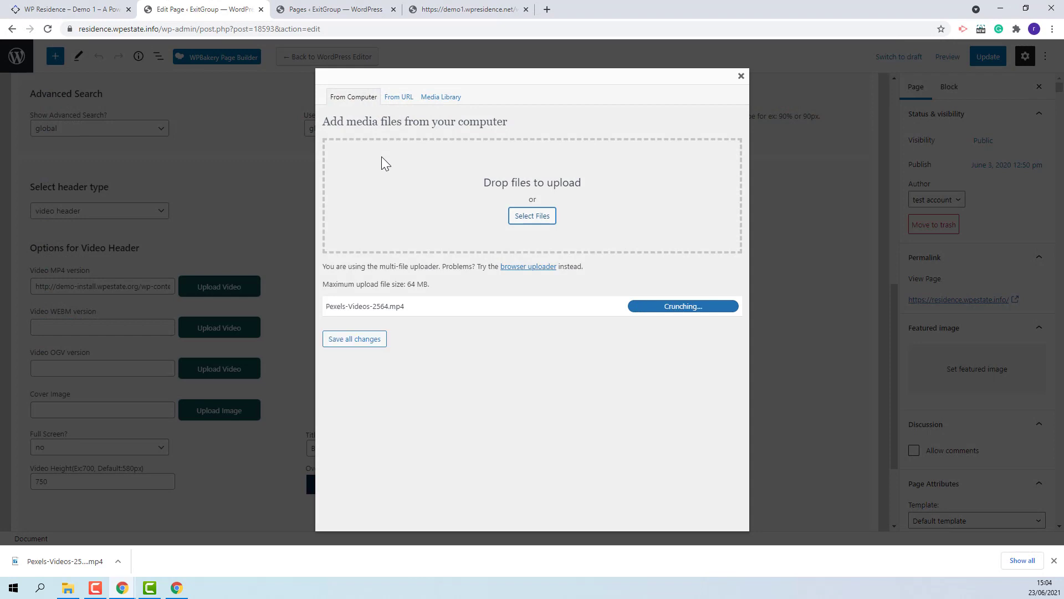
scroll(563, 354, "down", 2)
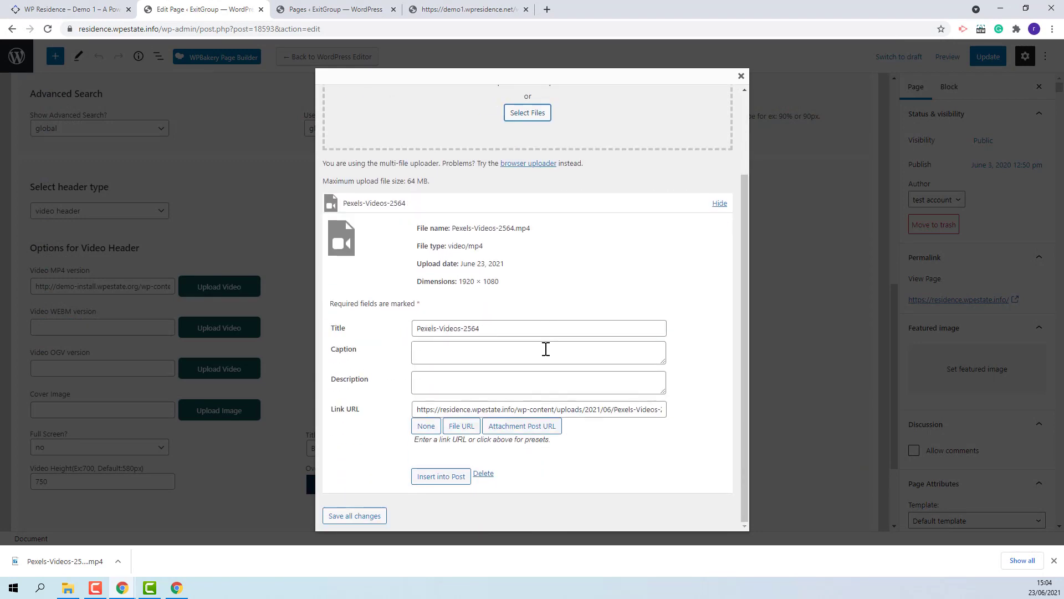
left_click(441, 476)
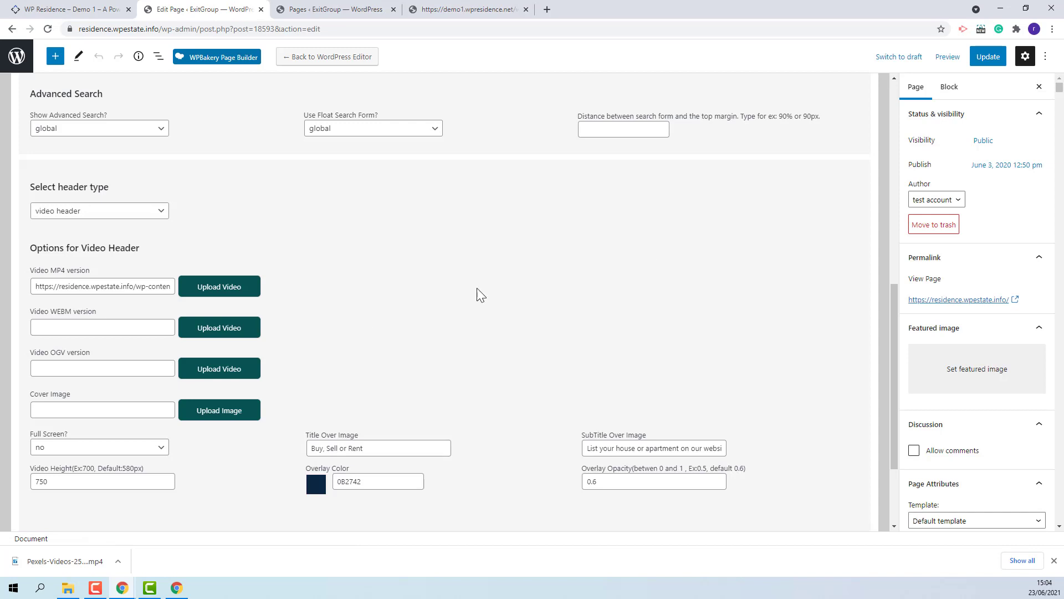
left_click(988, 57)
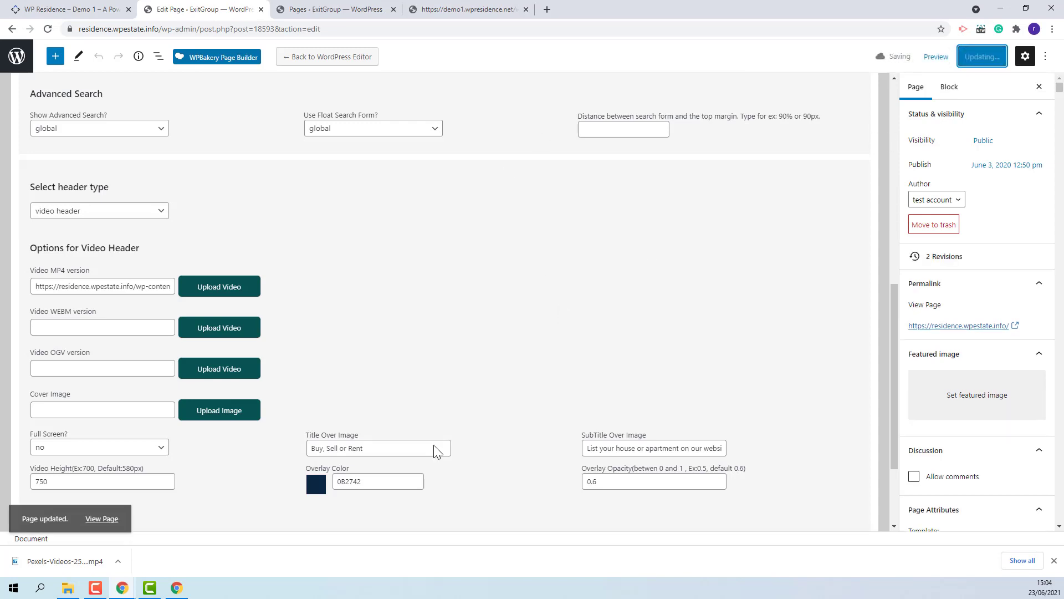
left_click_drag(373, 450, 304, 448)
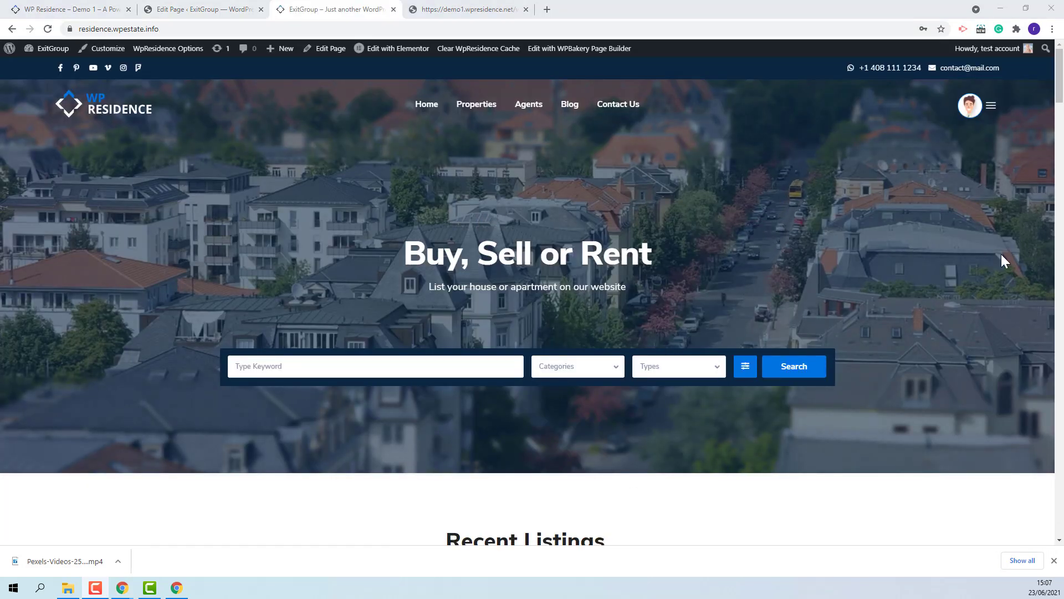
Step: Open the homepage in Elementor in a new tab and go to the category grid in the Communities section
scroll(995, 238, "down", 12)
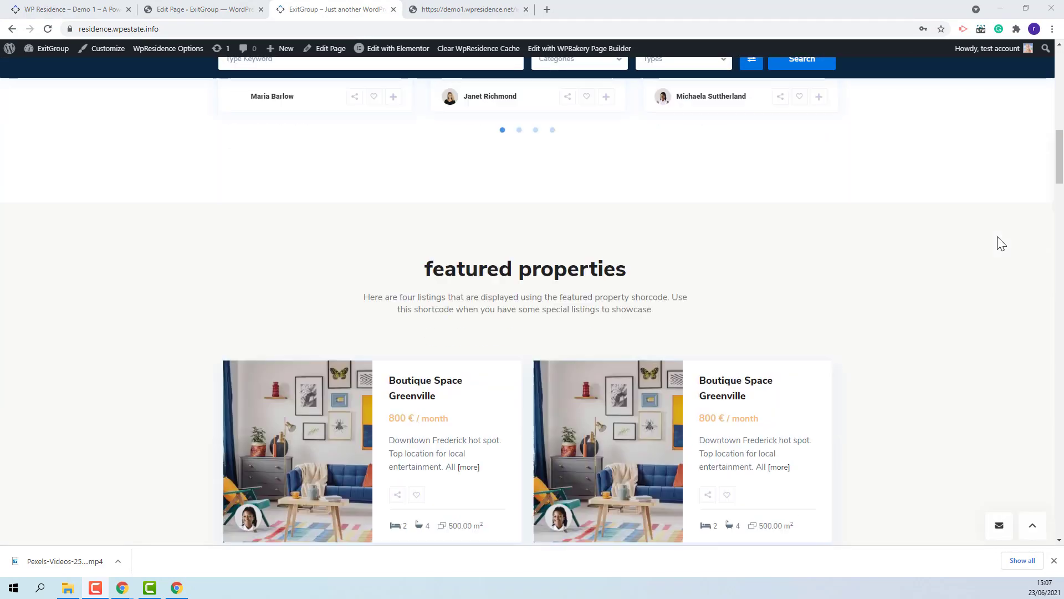
scroll(1000, 244, "down", 14)
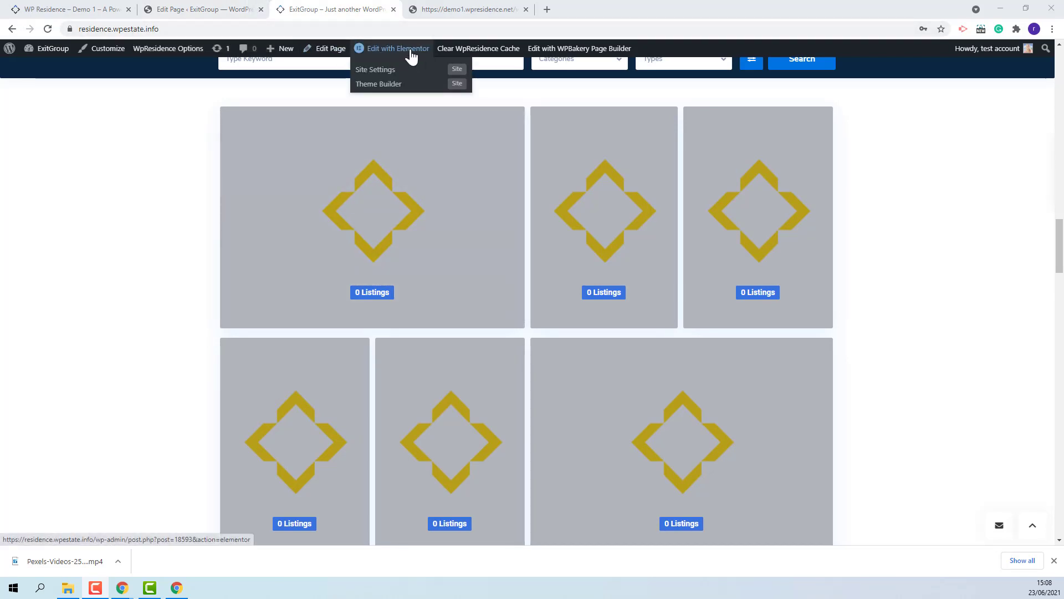
right_click(411, 54)
left_click(444, 57)
left_click(468, 9)
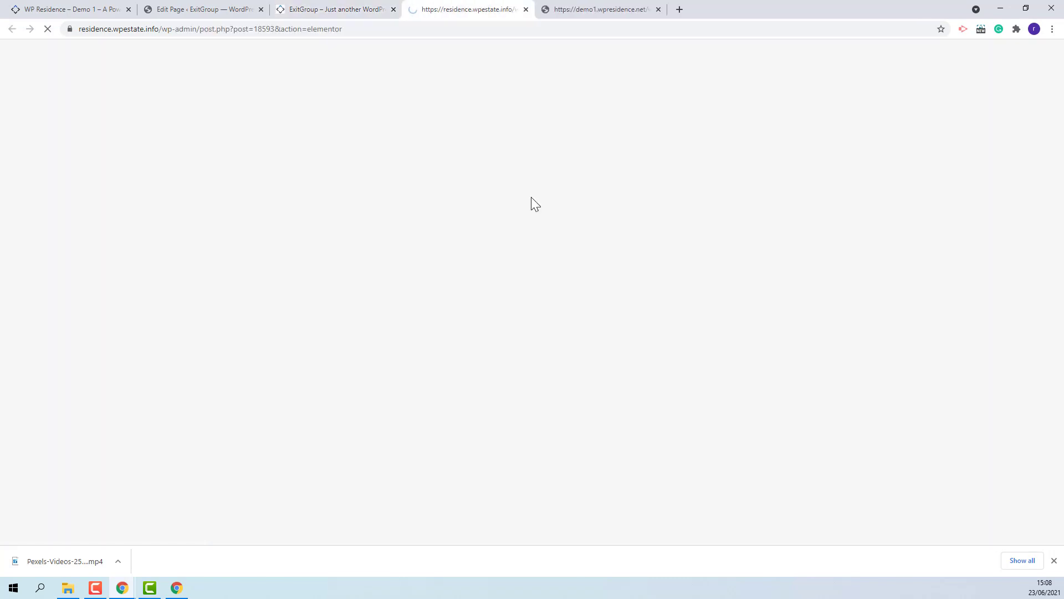
scroll(597, 239, "down", 12)
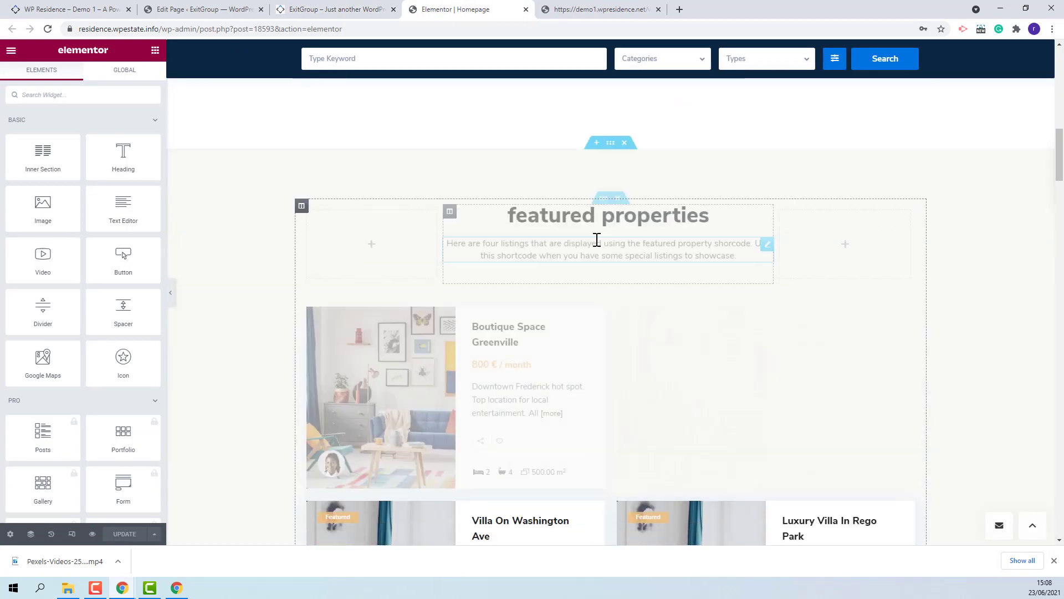
scroll(596, 240, "down", 10)
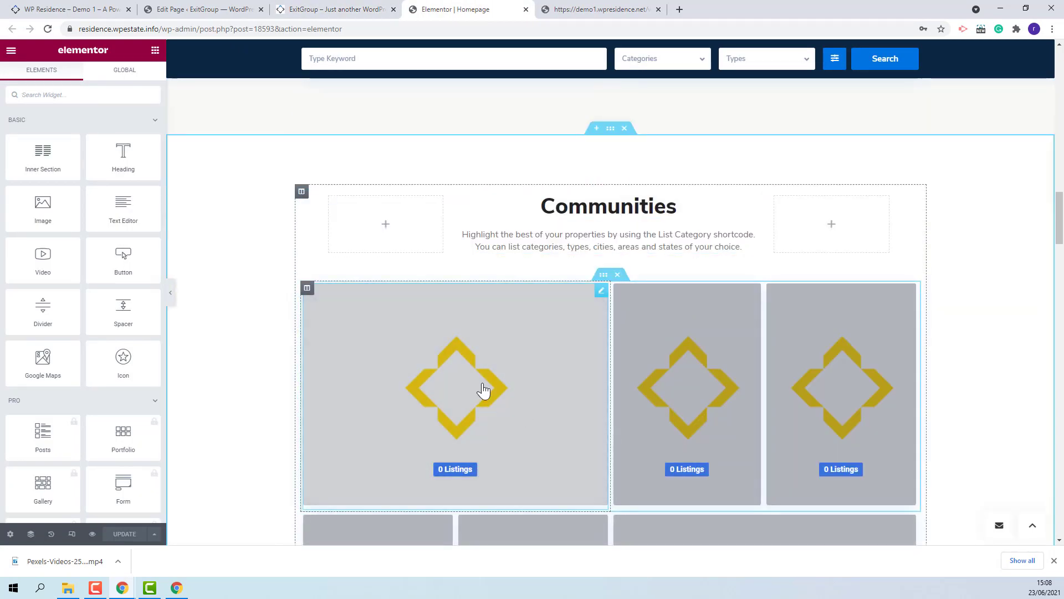
Step: Assign the Apartments, Industrial and Bayonne categories, in that order, to the three tiles in the upper row of the Communities grid
left_click(431, 398)
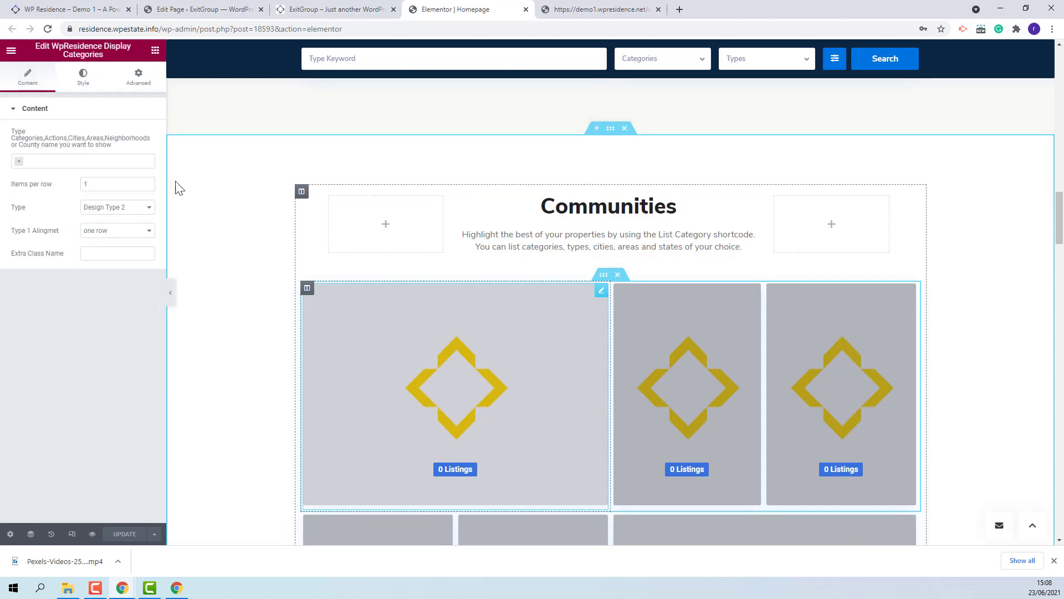
left_click(23, 162)
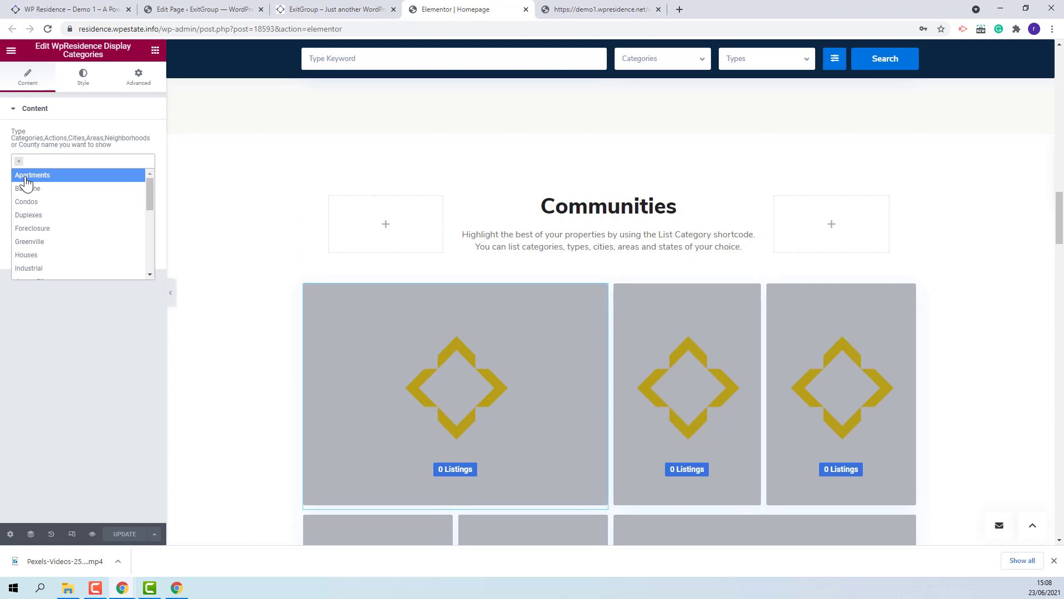
left_click(25, 177)
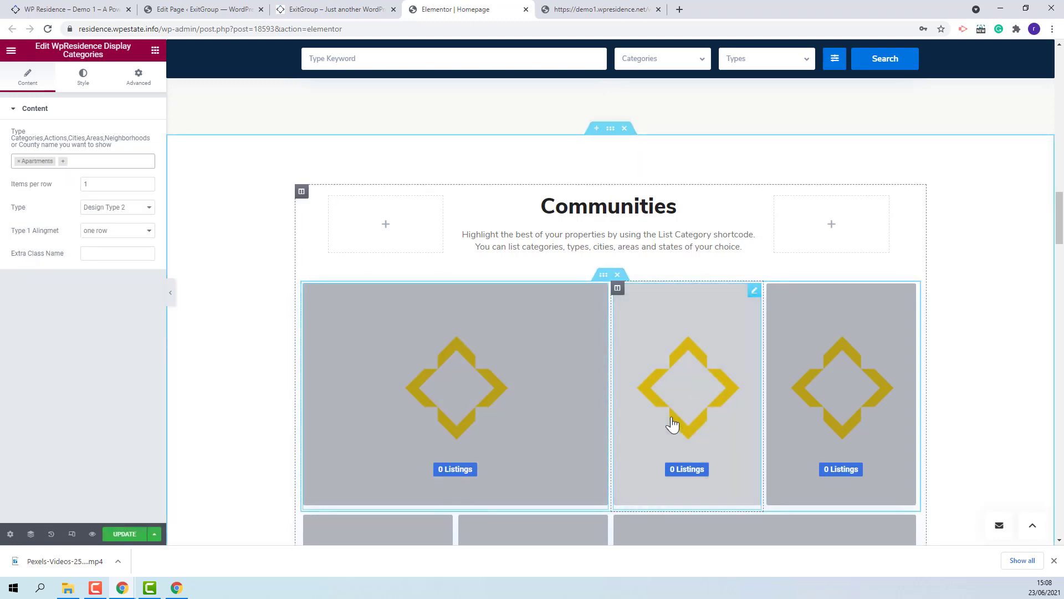
key("ctrl+z")
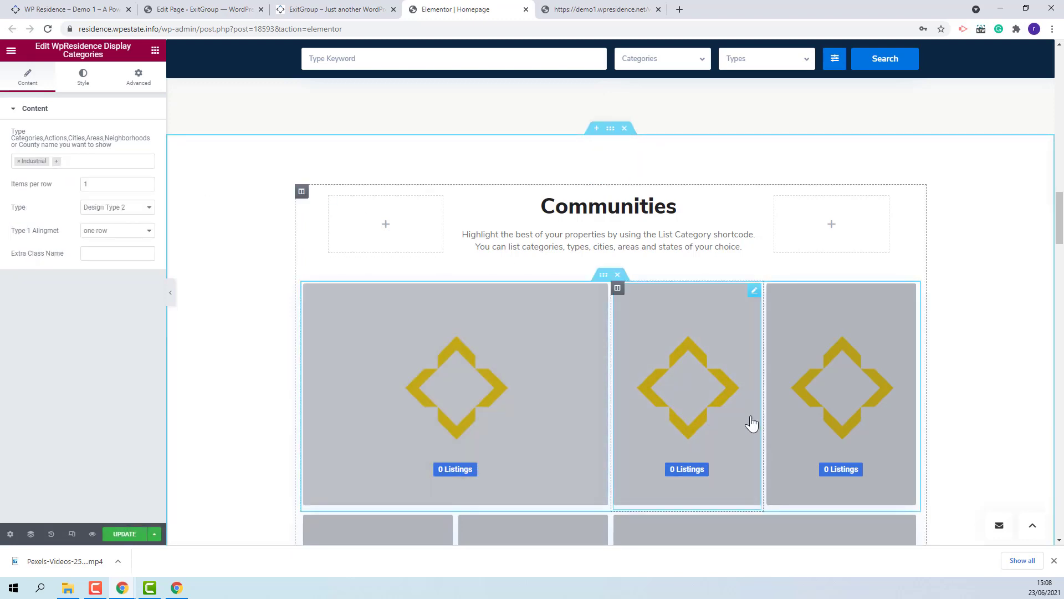
key("ctrl+z")
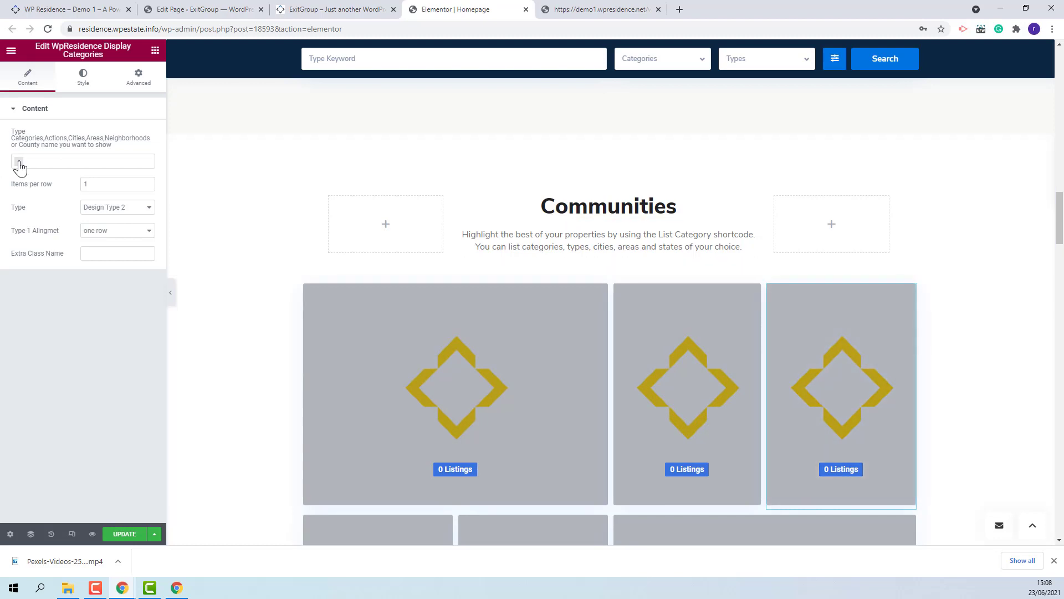
left_click(22, 164)
left_click(27, 189)
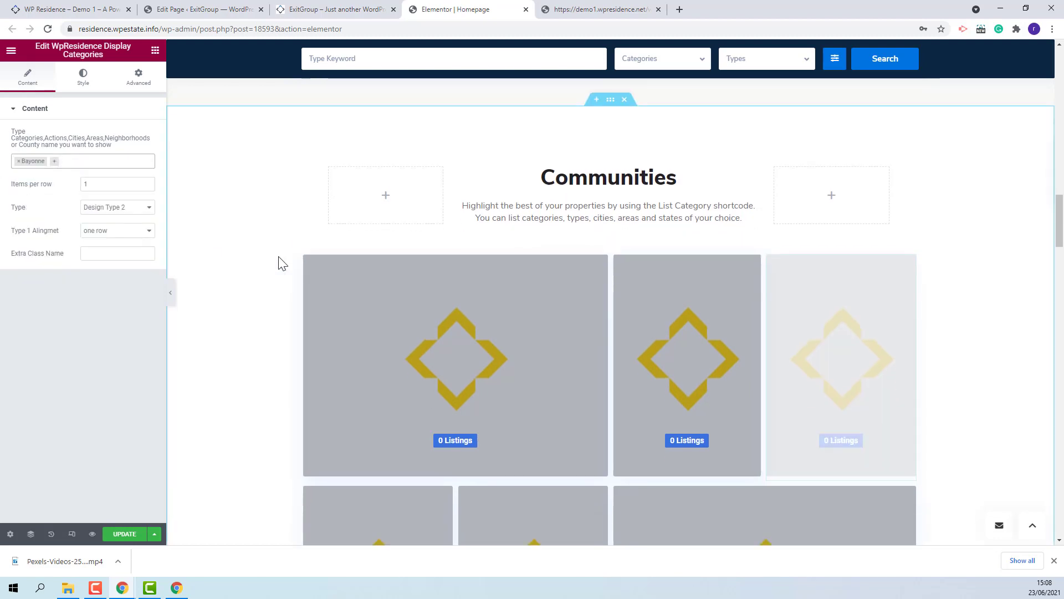
Step: Assign Bayonne, Condos and Duplexes, in that order, to the lower row of Communities tiles and update the page
scroll(281, 262, "down", 3)
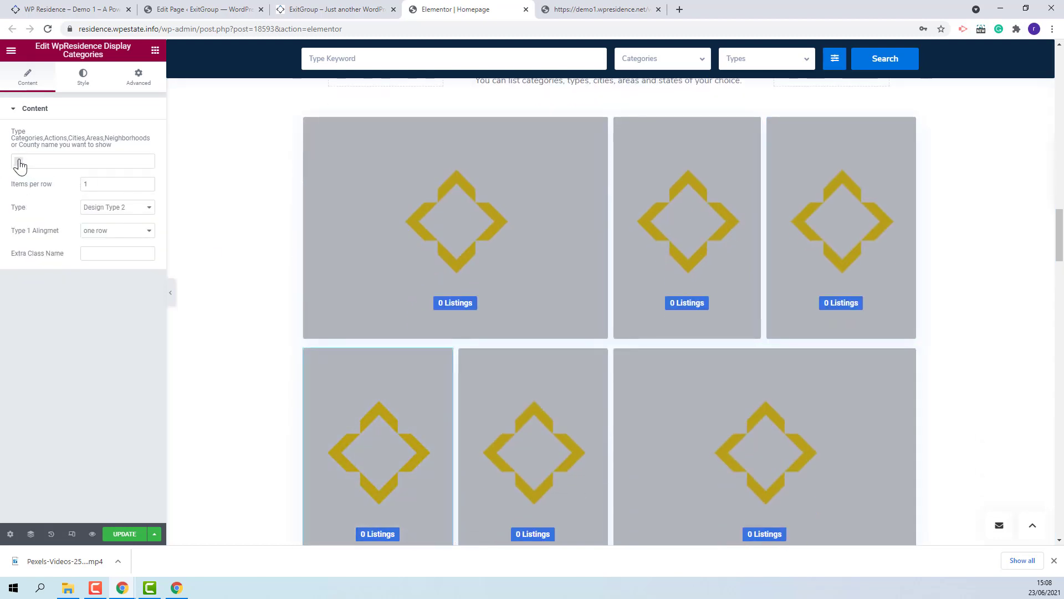
left_click(18, 161)
left_click(35, 190)
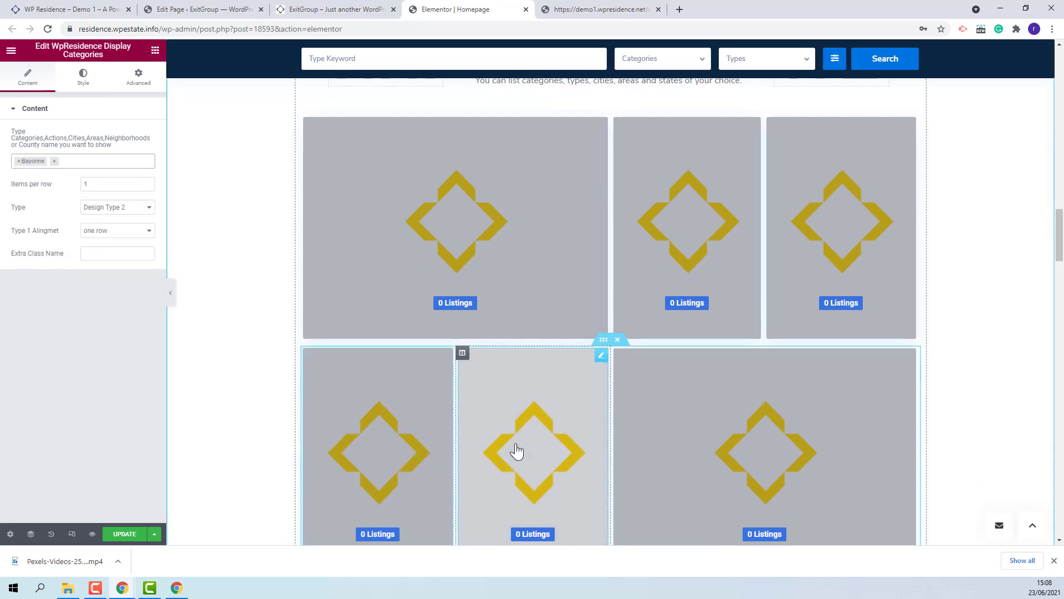
left_click(19, 162)
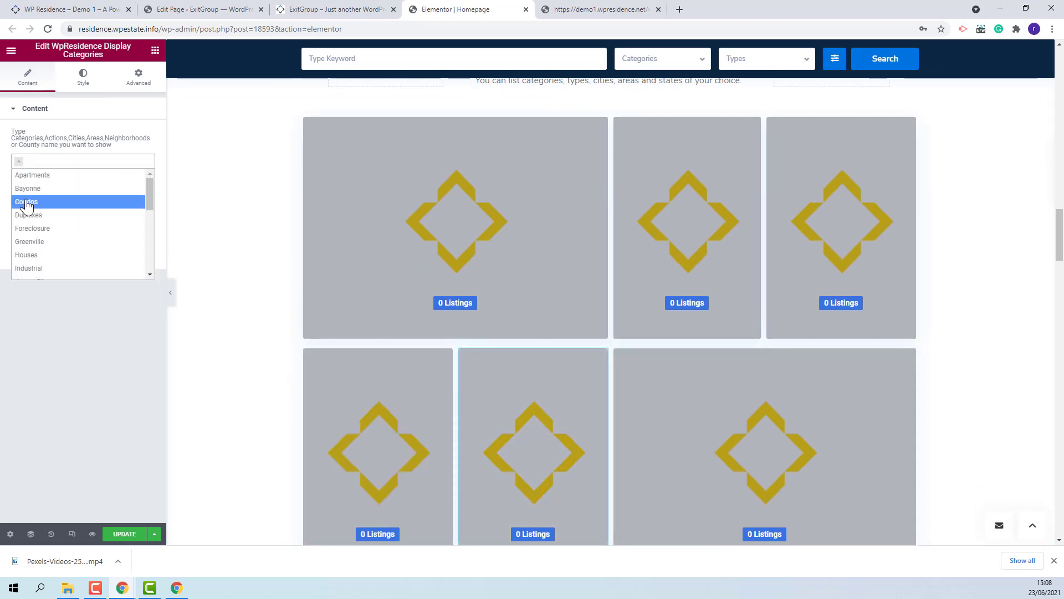
left_click(28, 202)
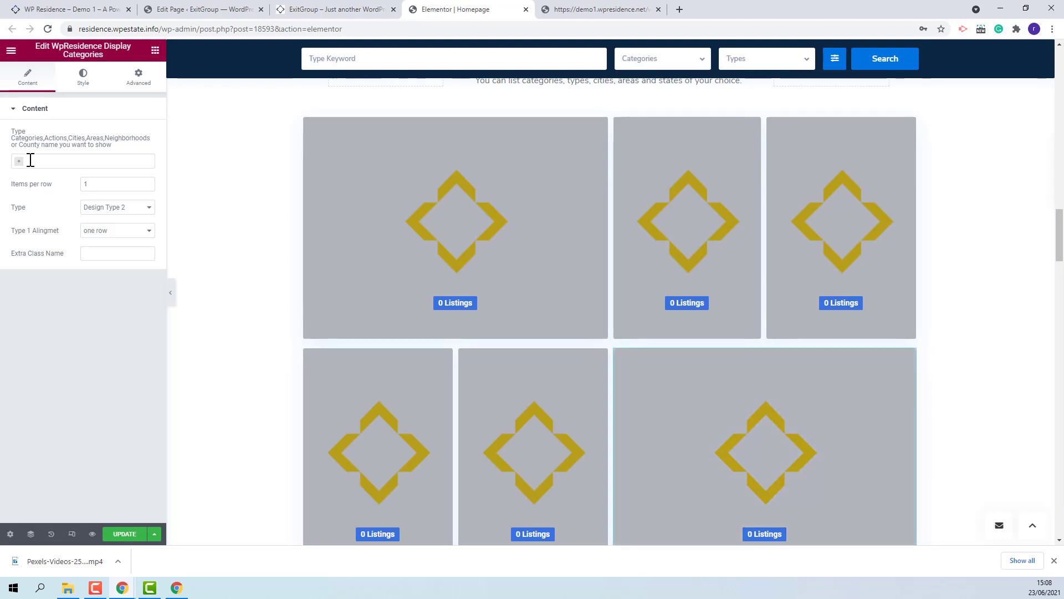
left_click(19, 161)
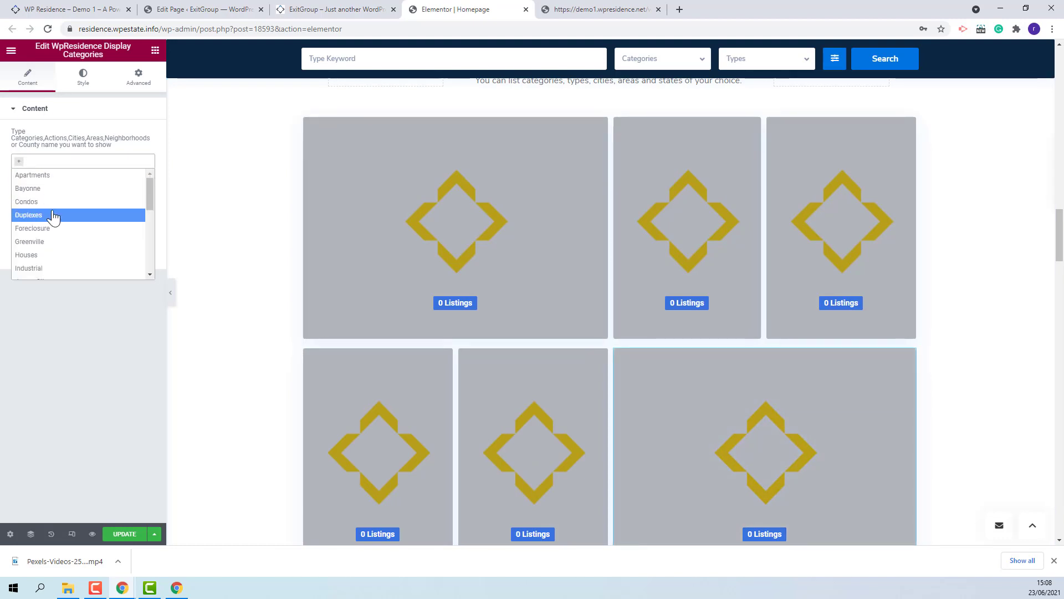
left_click(52, 215)
left_click(120, 539)
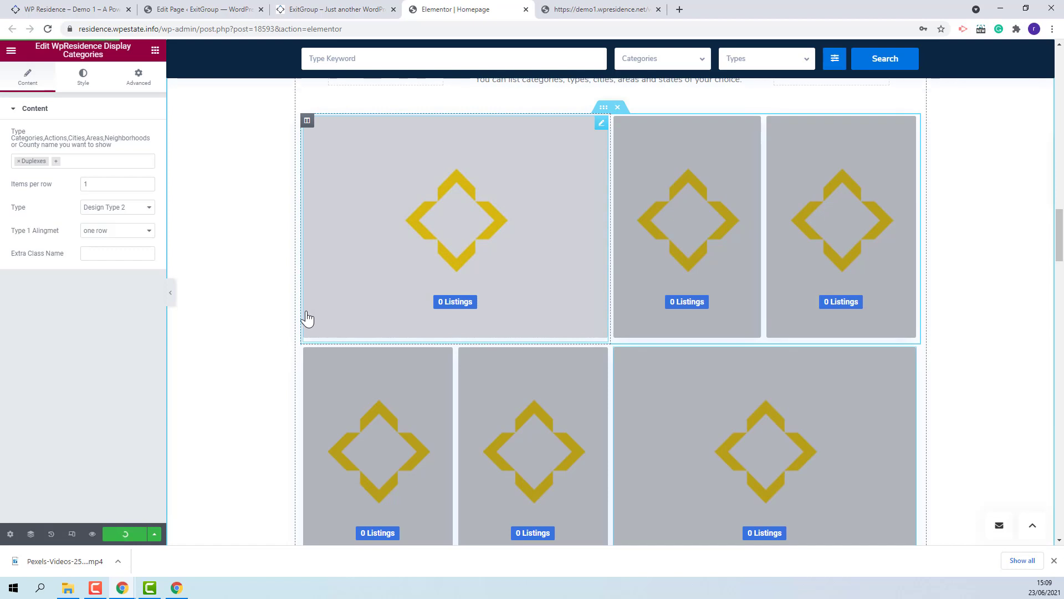
Step: Examine the published homepage from the Communities tiles through the image-and-text sections to the testimonials
scroll(309, 319, "down", 3)
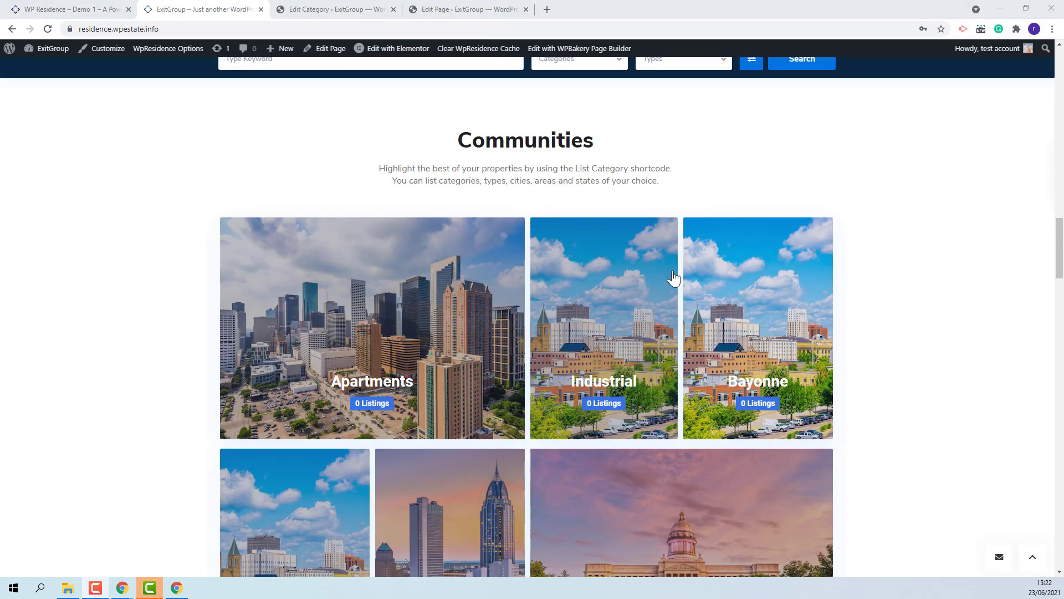
scroll(856, 327, "down", 4)
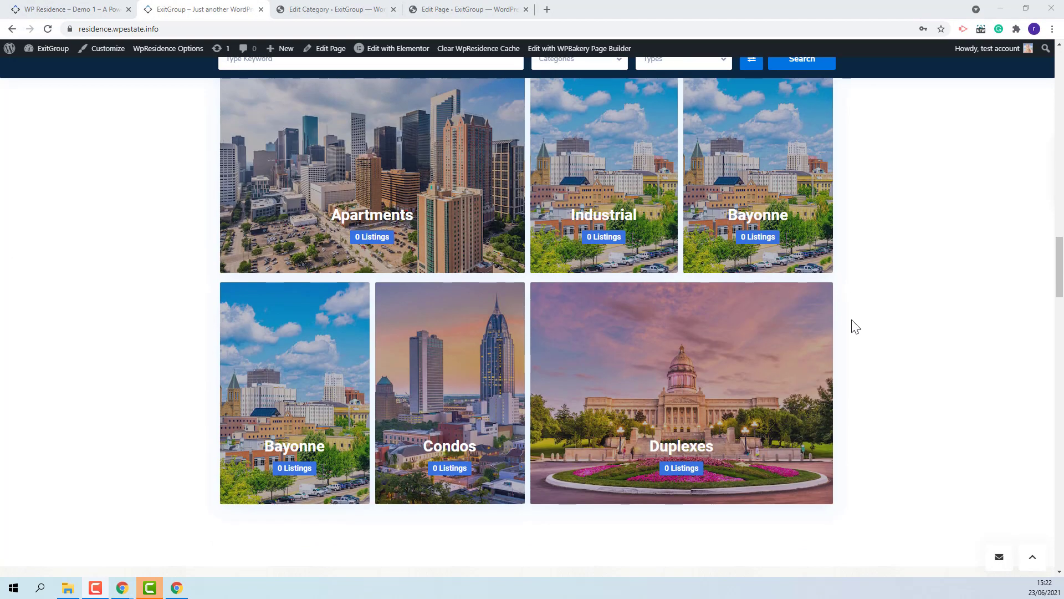
scroll(850, 325, "down", 10)
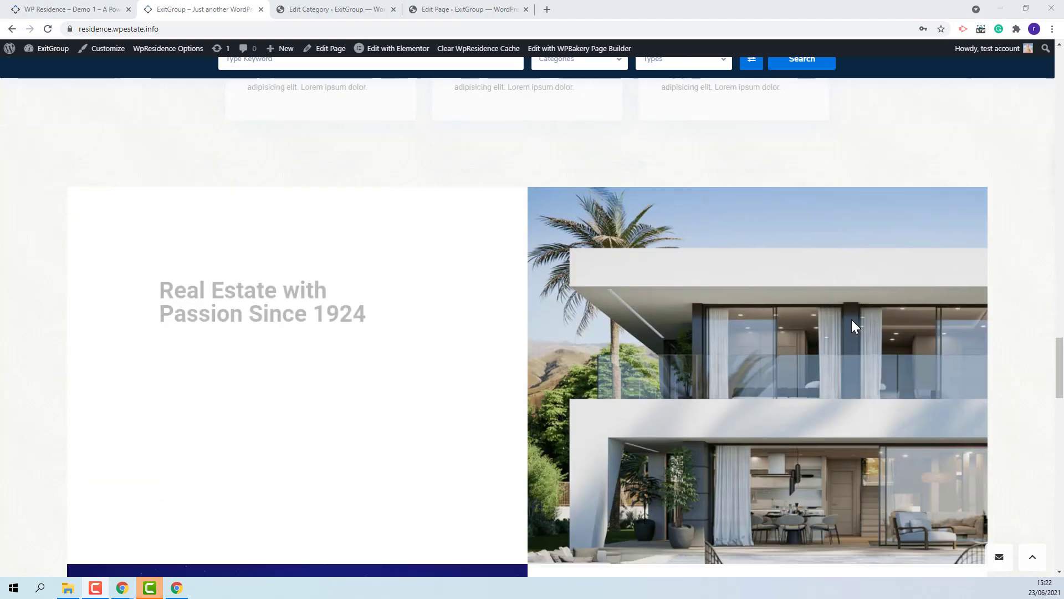
scroll(851, 326, "up", 8)
scroll(863, 233, "down", 20)
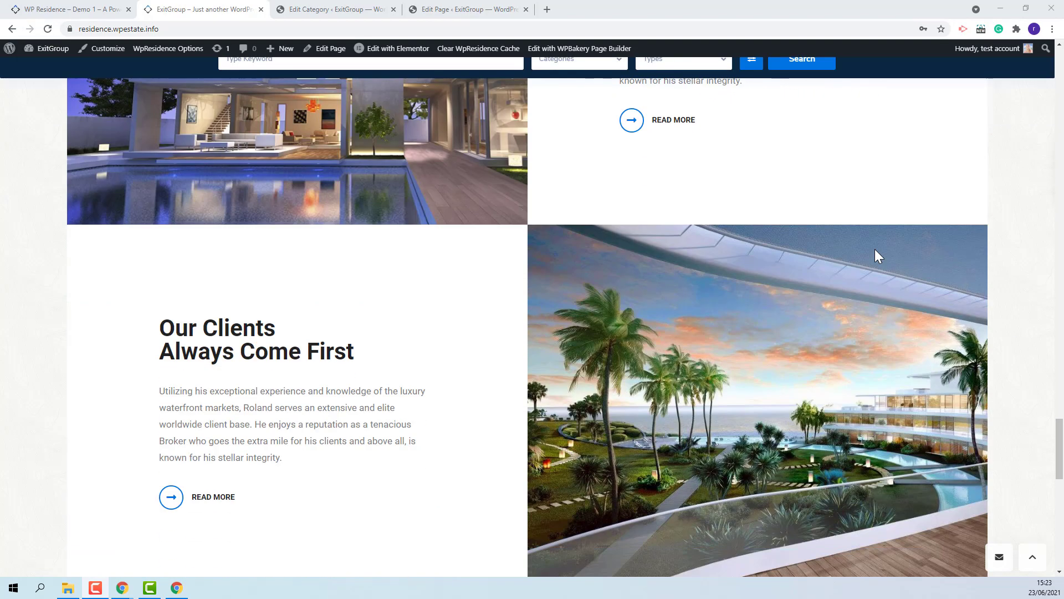
scroll(875, 250, "down", 7)
scroll(874, 252, "up", 9)
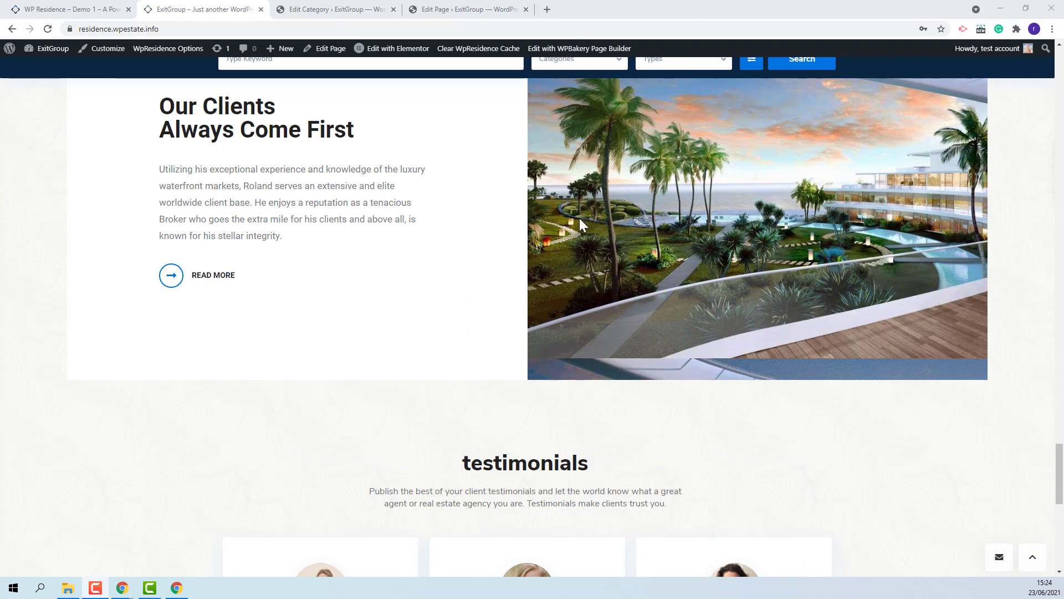
Step: Review the Map Settings, Membership Settings and WooCommerce Settings in the WpResidence options
left_click(353, 11)
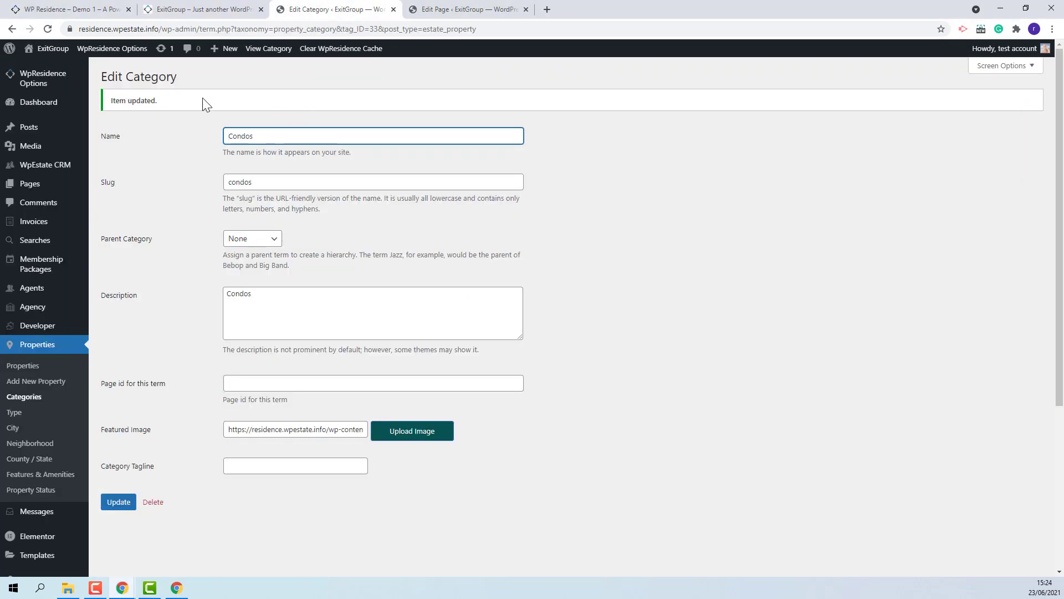
mouse_move(21, 78)
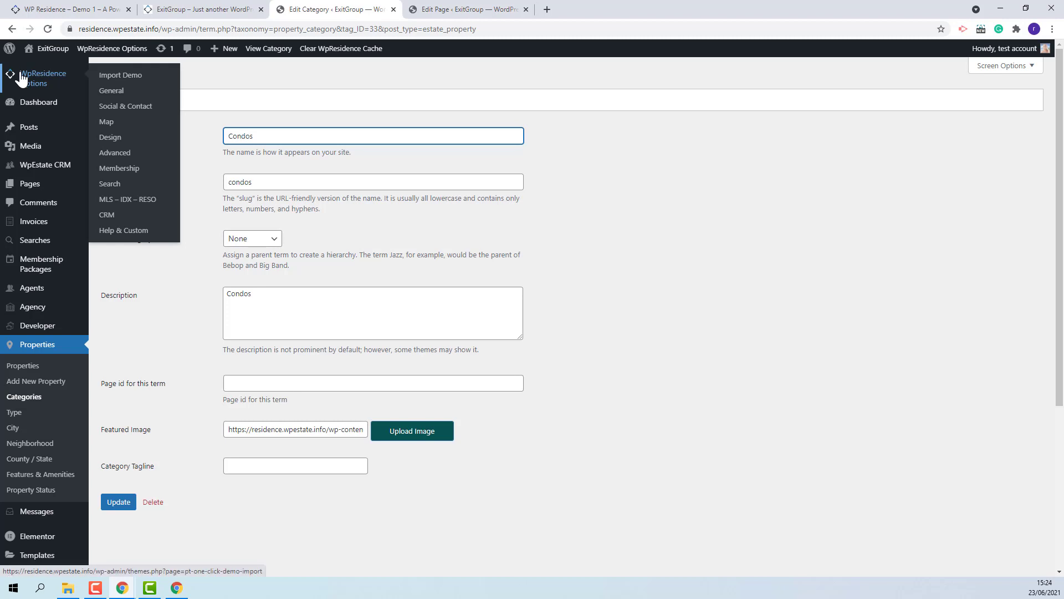
left_click(107, 124)
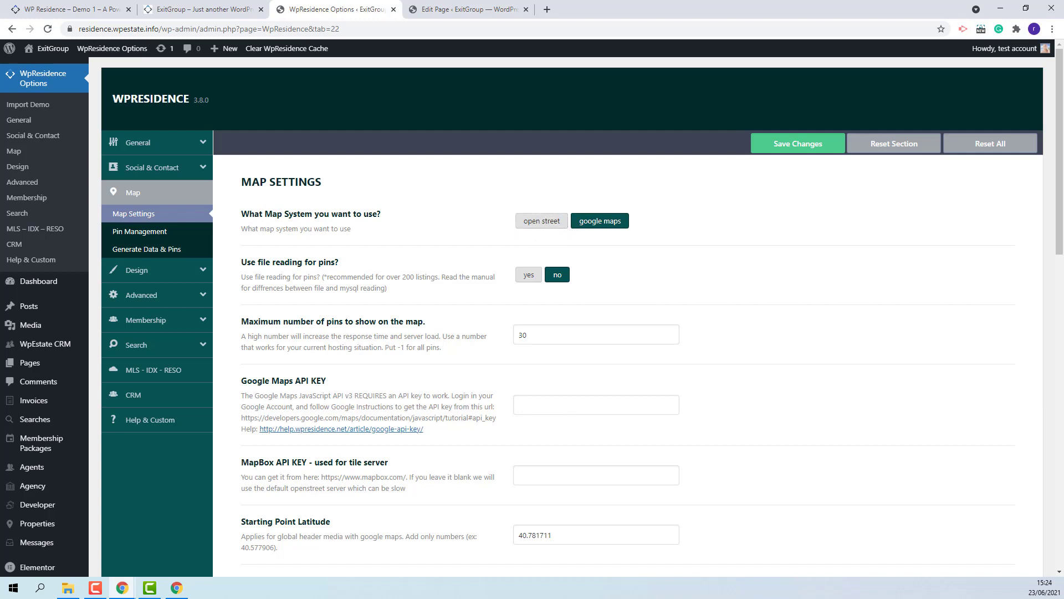
left_click(160, 319)
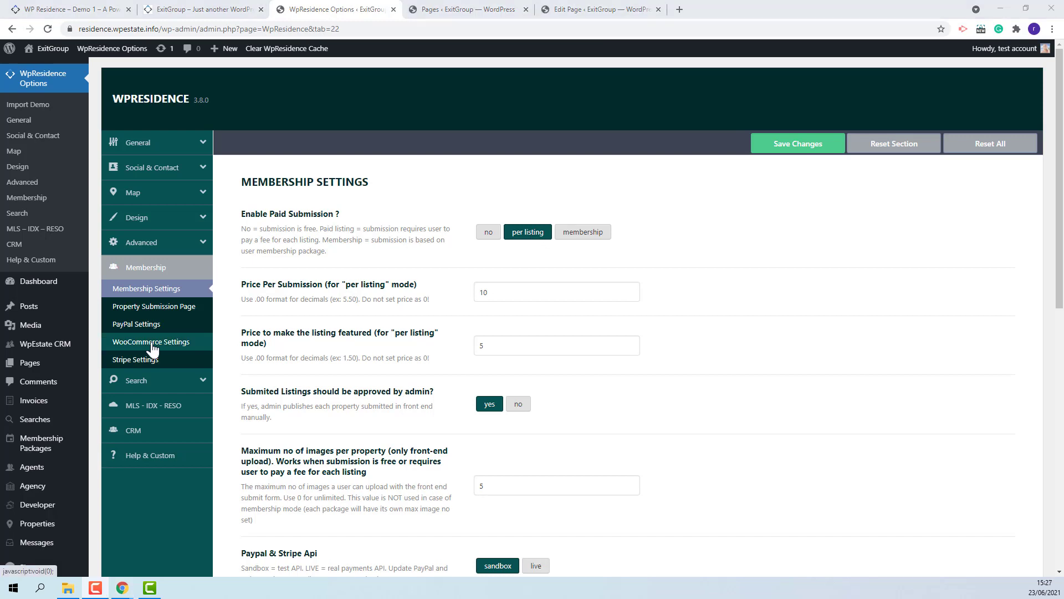
left_click(153, 349)
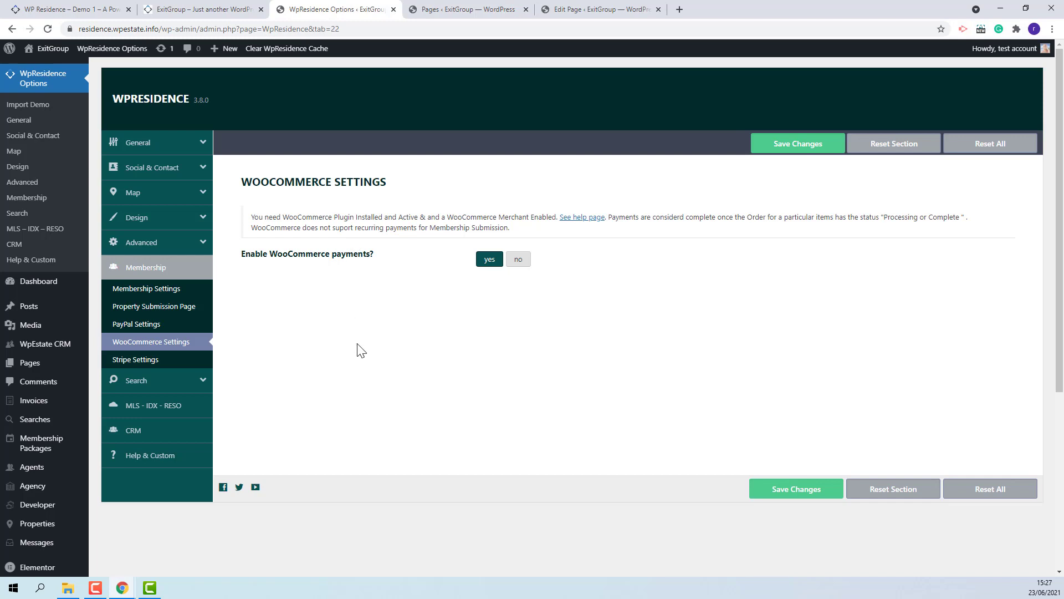
Step: Search the Add Plugins page for "woo commerce" and activate the WooCommerce plugin
scroll(356, 349, "down", 5)
left_click(54, 358)
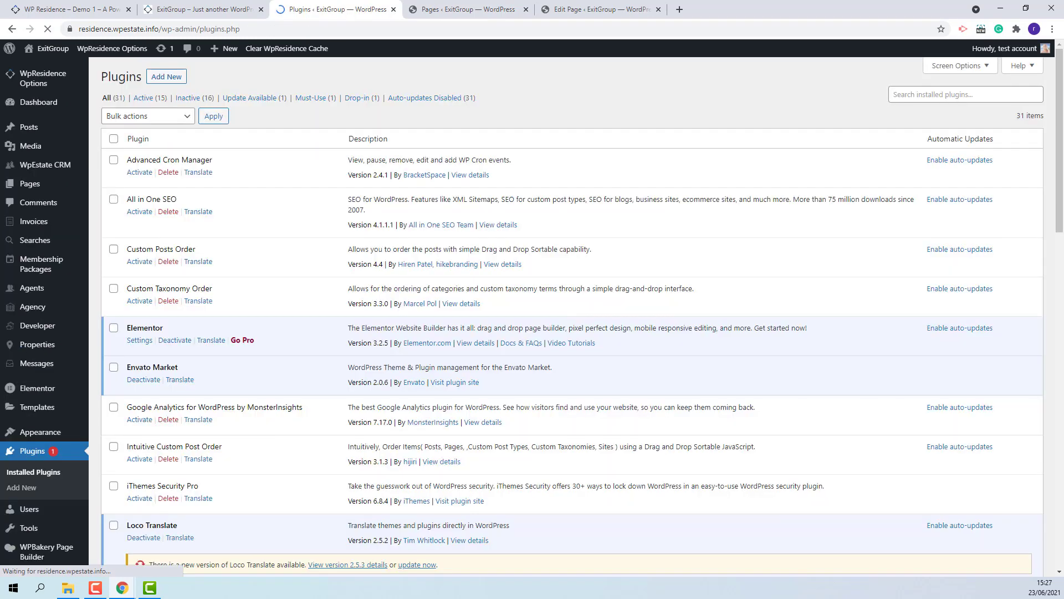
left_click(166, 77)
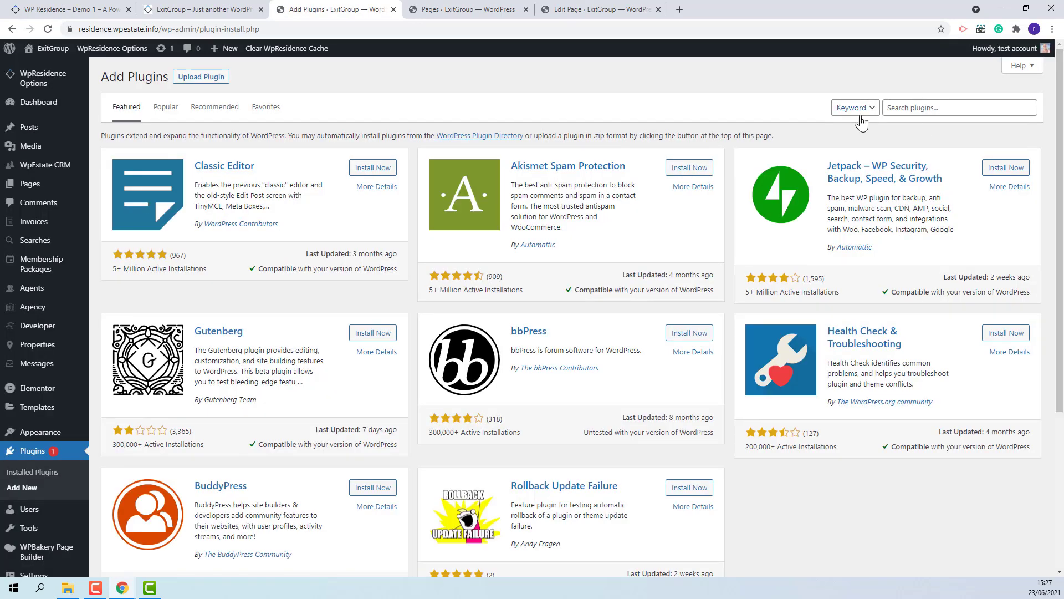
left_click(917, 110)
type("woo commerce")
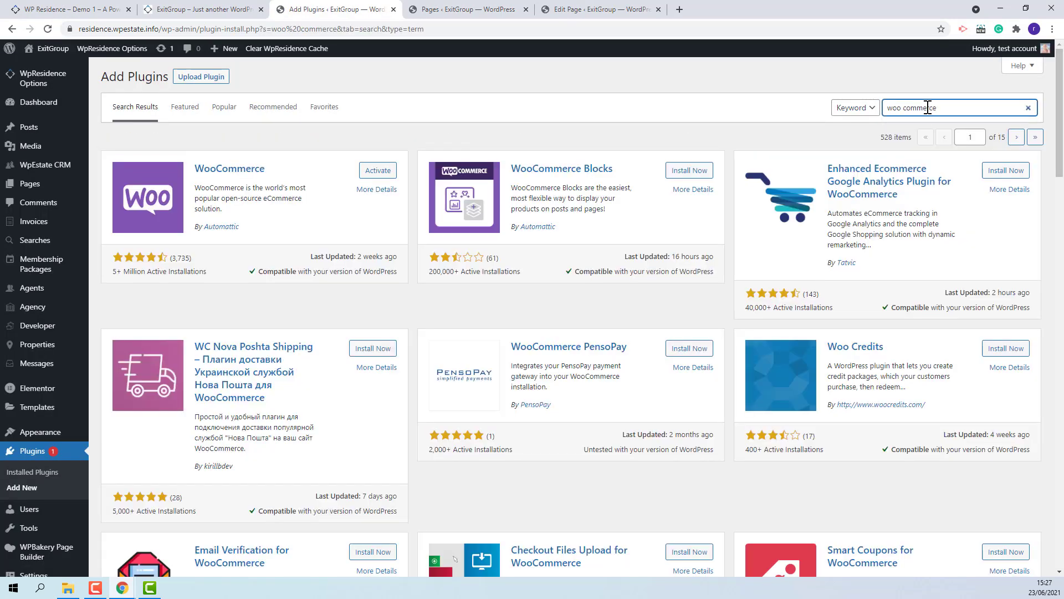
left_click(369, 173)
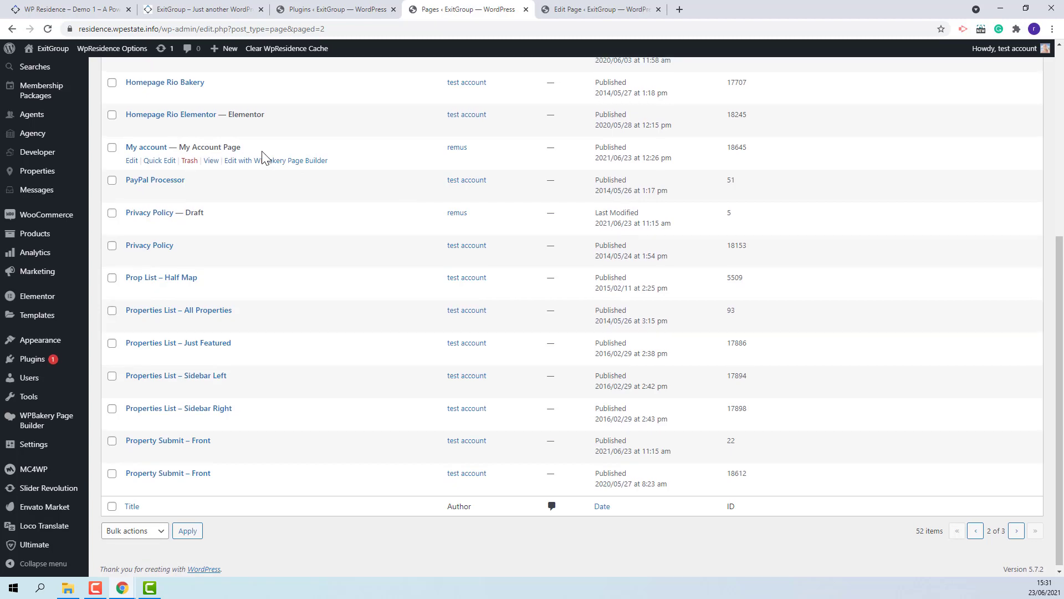
Step: Look through the second and third pages of the site's page list for the WooCommerce pages, such as My account and Shop
scroll(264, 159, "up", 6)
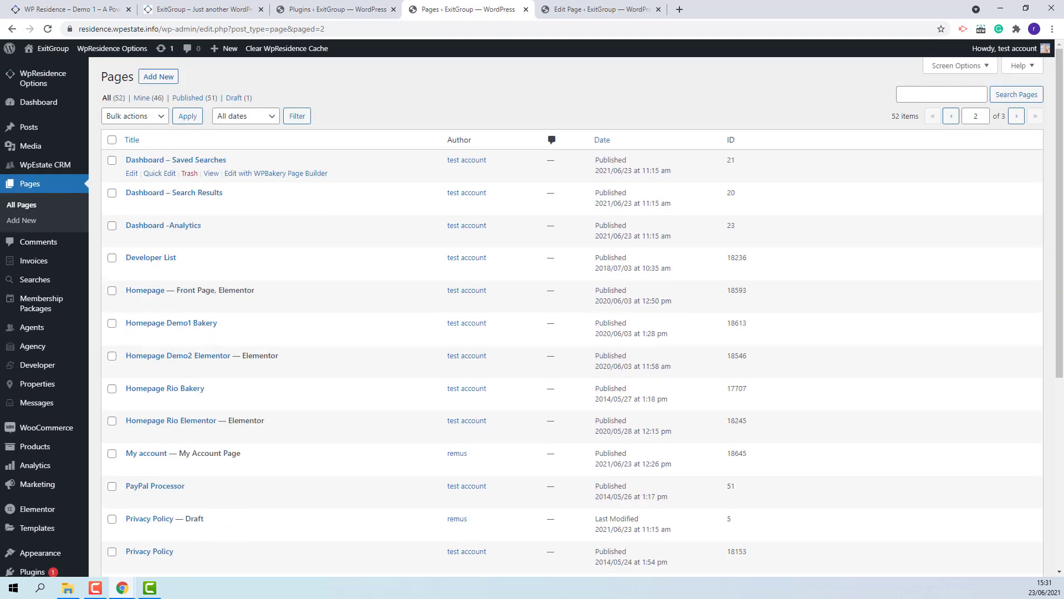
left_click(1016, 116)
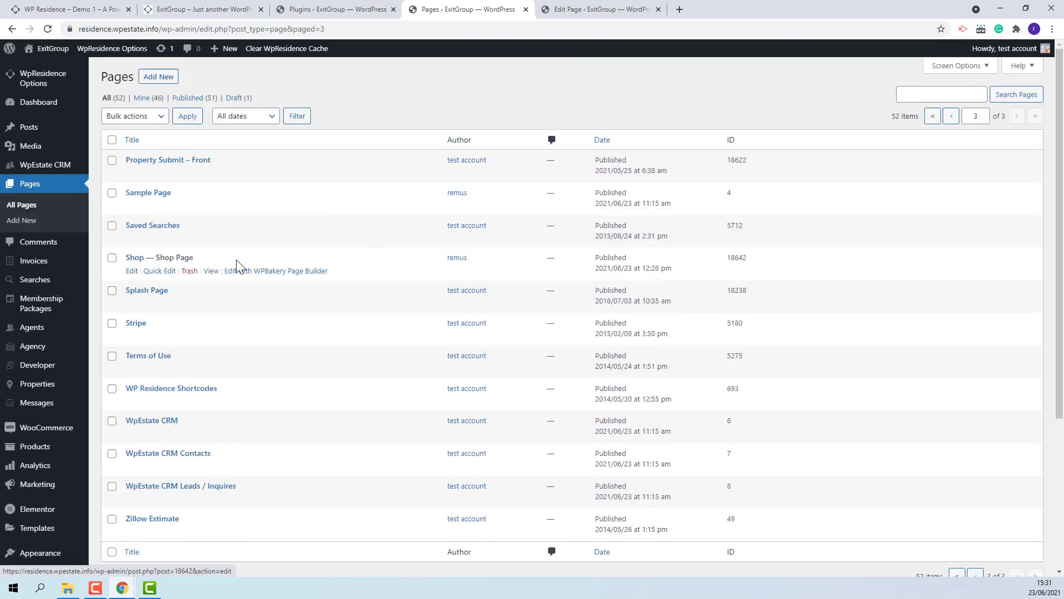
scroll(266, 270, "down", 4)
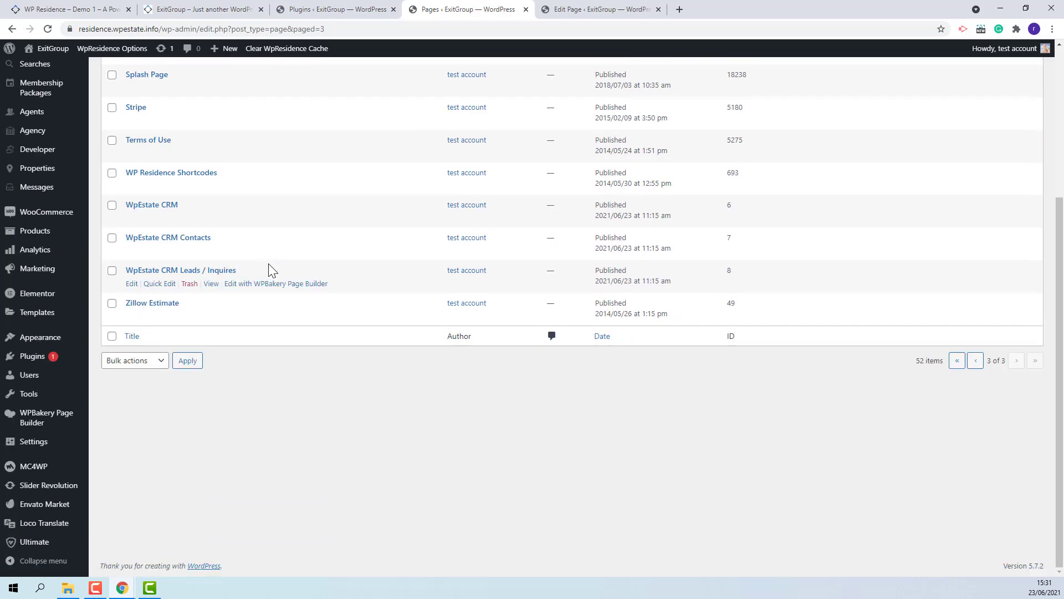
scroll(763, 266, "up", 4)
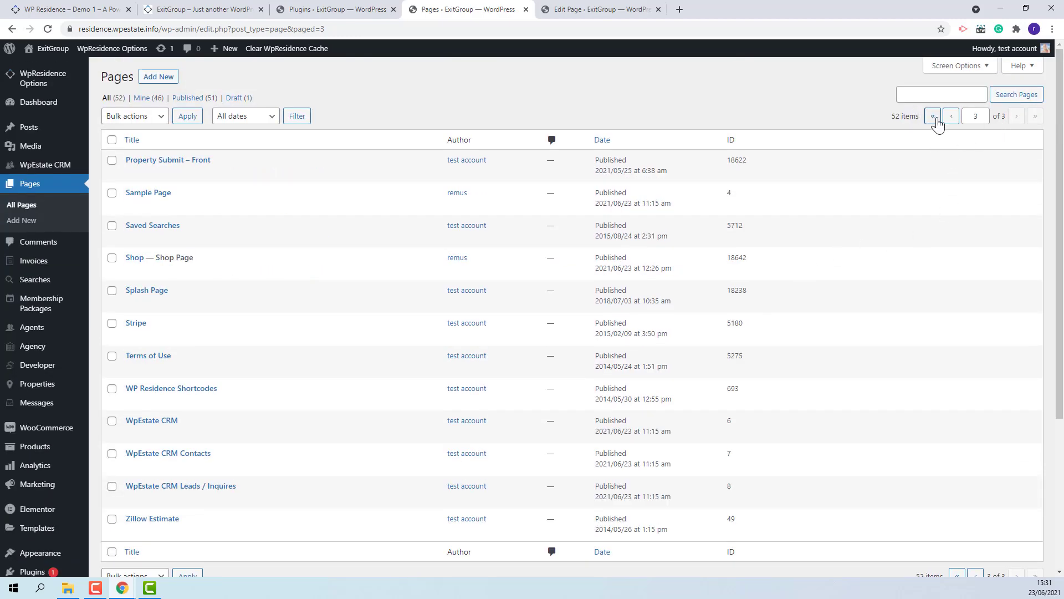
left_click(933, 116)
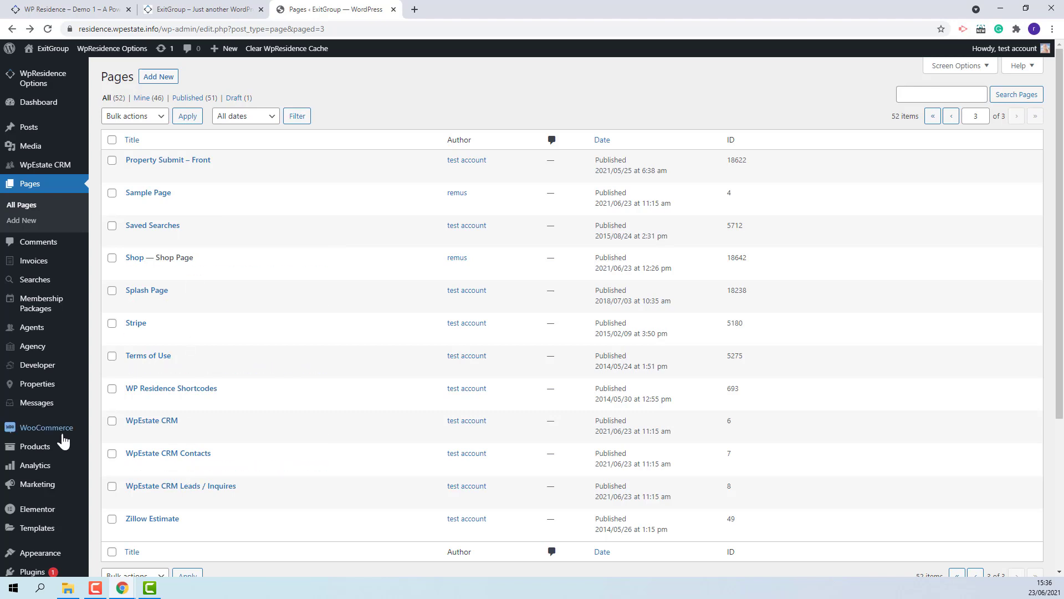
Step: In the WooCommerce setup wizard, select Health and beauty and Food and drink as industries, and add Subscriptions to the product types
mouse_move(57, 438)
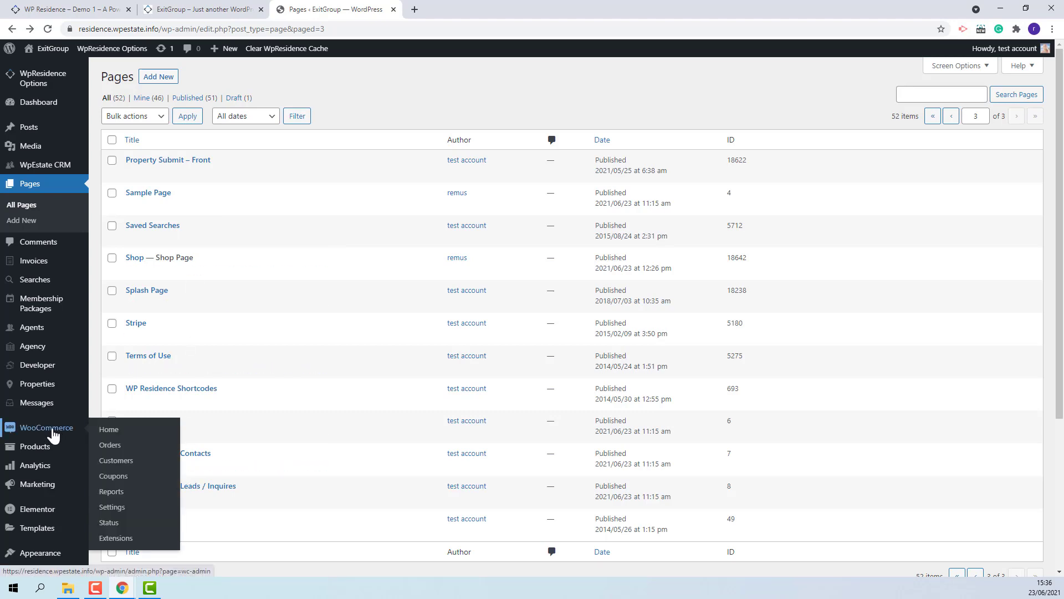
left_click(54, 434)
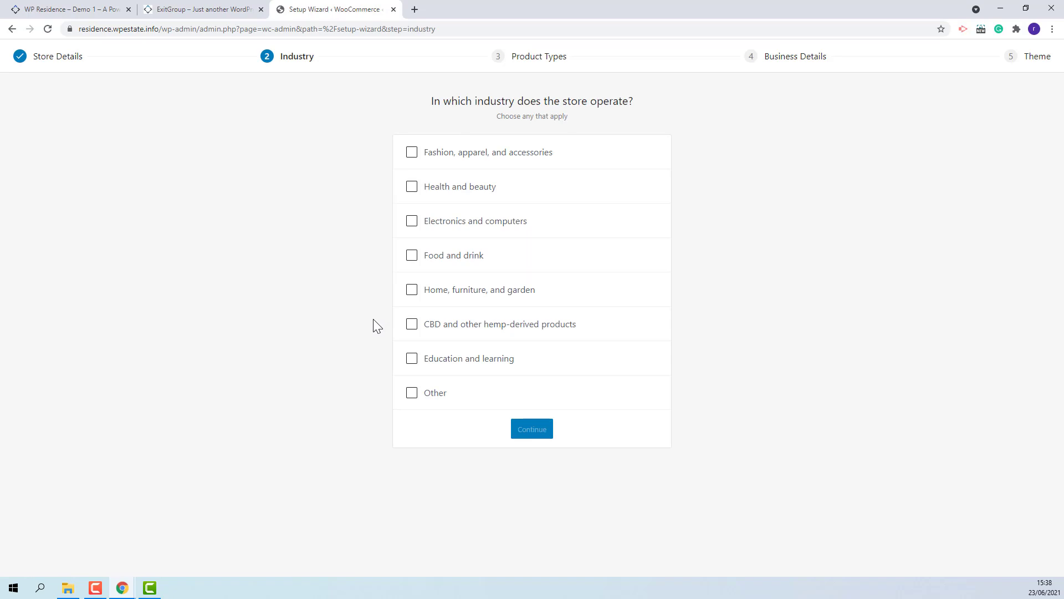
left_click(413, 189)
left_click(413, 258)
left_click(541, 432)
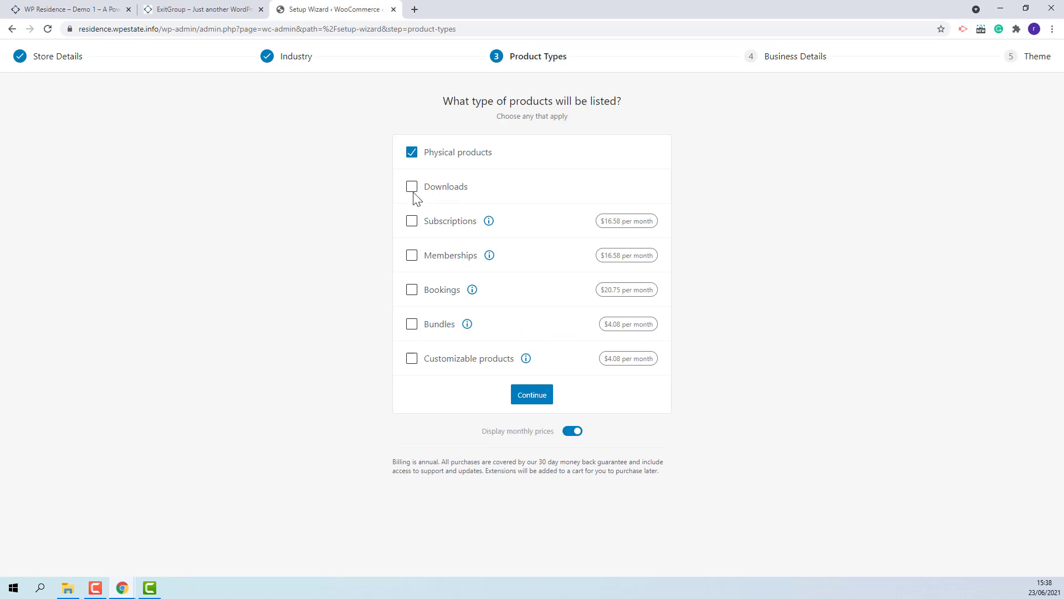
left_click(412, 221)
left_click(512, 395)
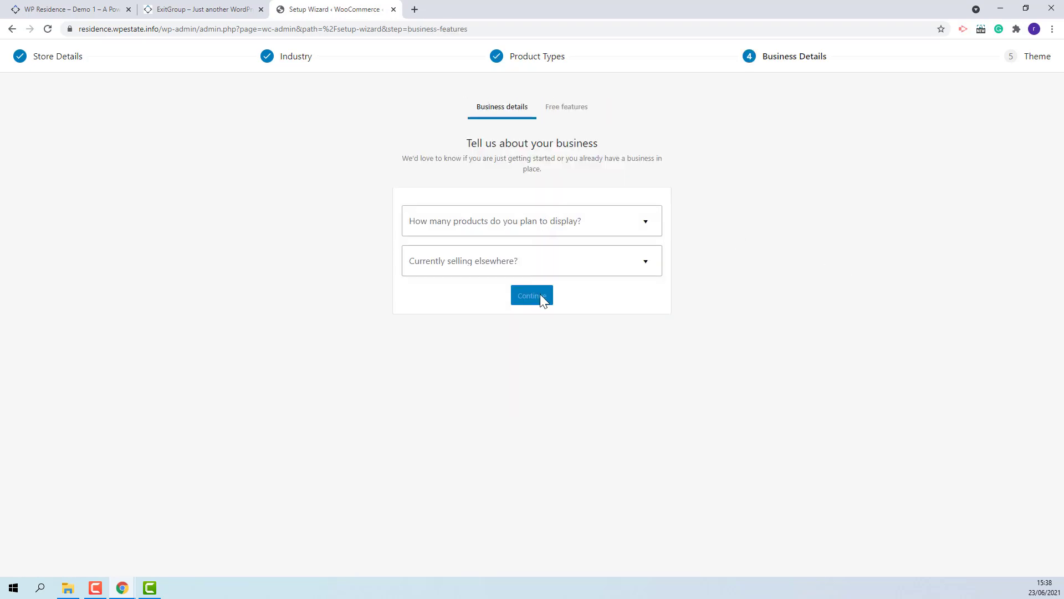
Step: Set the business details to 11 - 100 products and No for selling elsewhere, and continue the setup wizard
left_click(627, 224)
left_click(436, 314)
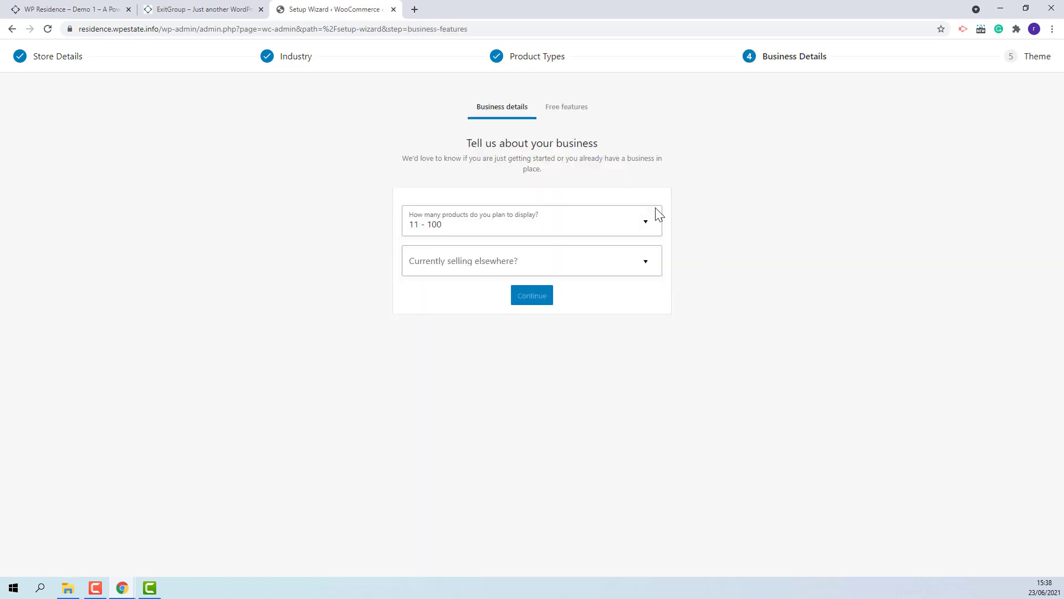
left_click(562, 262)
left_click(531, 327)
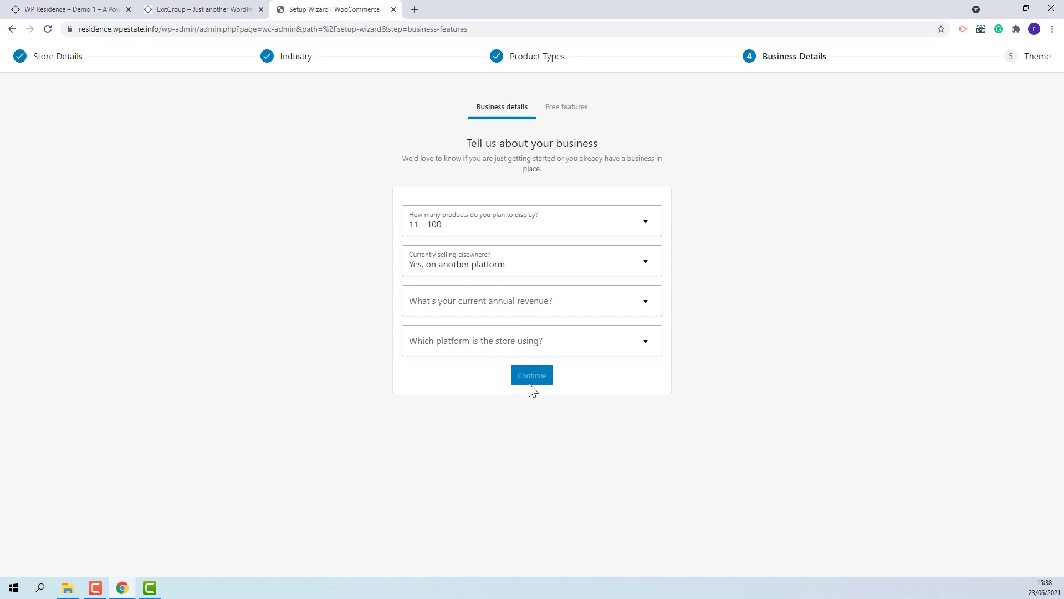
left_click(538, 269)
left_click(441, 302)
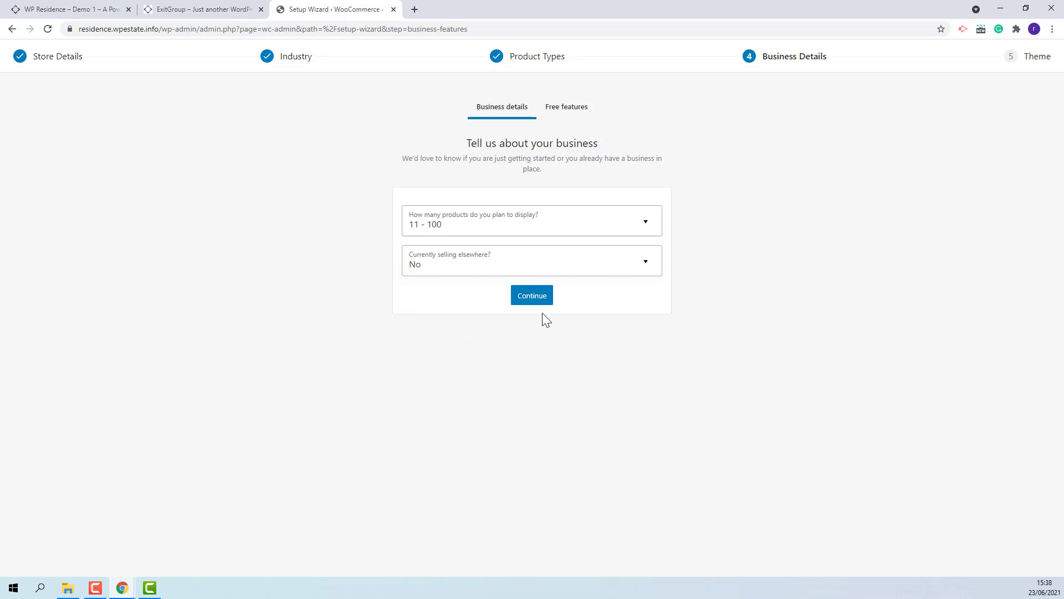
left_click(533, 295)
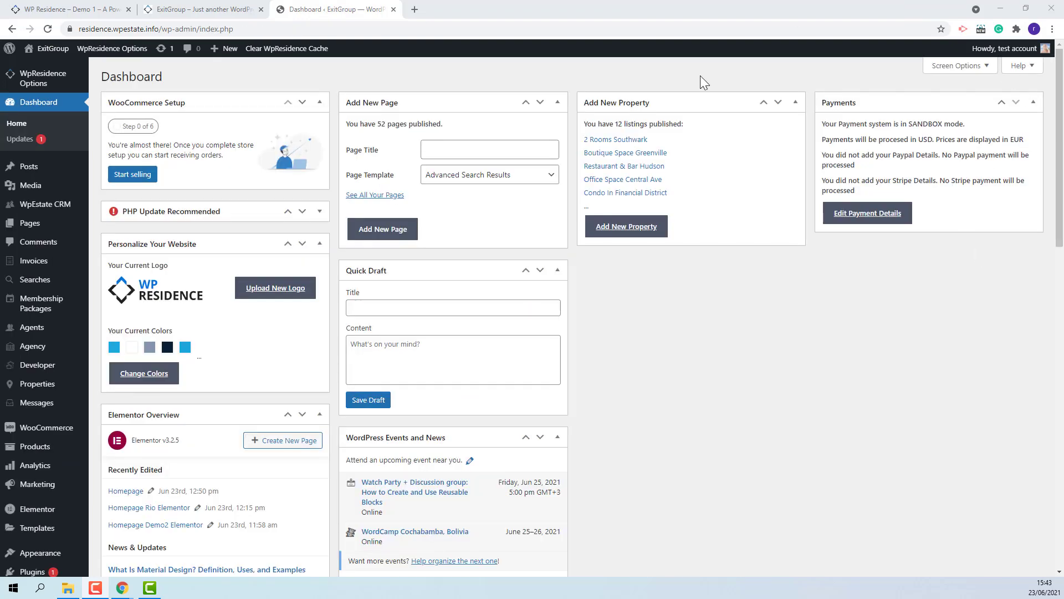
Step: In the site's Permalink Settings, choose the Post name URL structure and save the changes
scroll(615, 262, "down", 3)
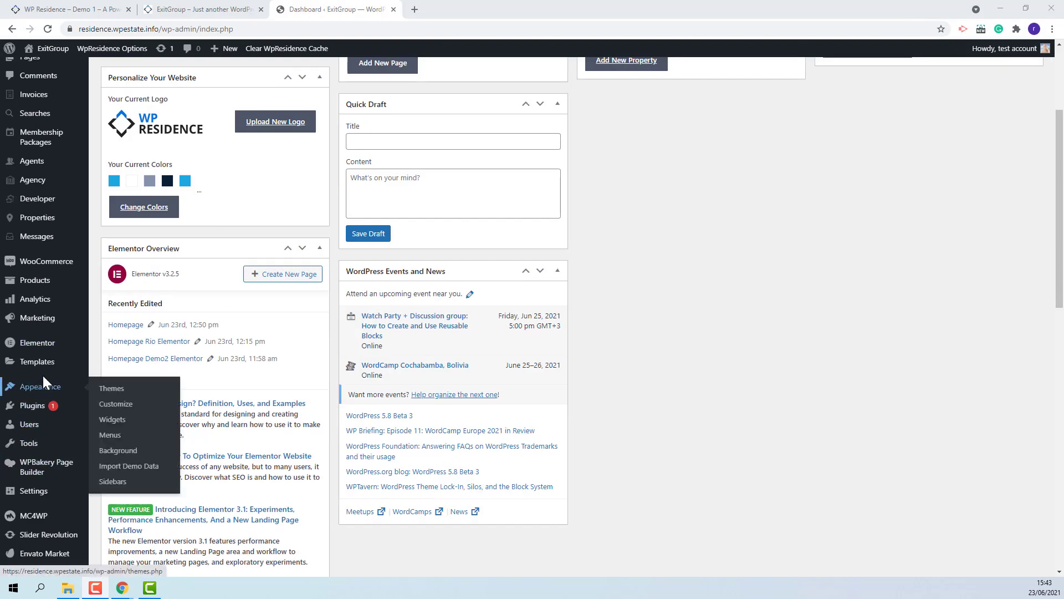
scroll(98, 351, "down", 2)
scroll(97, 350, "down", 2)
mouse_move(41, 443)
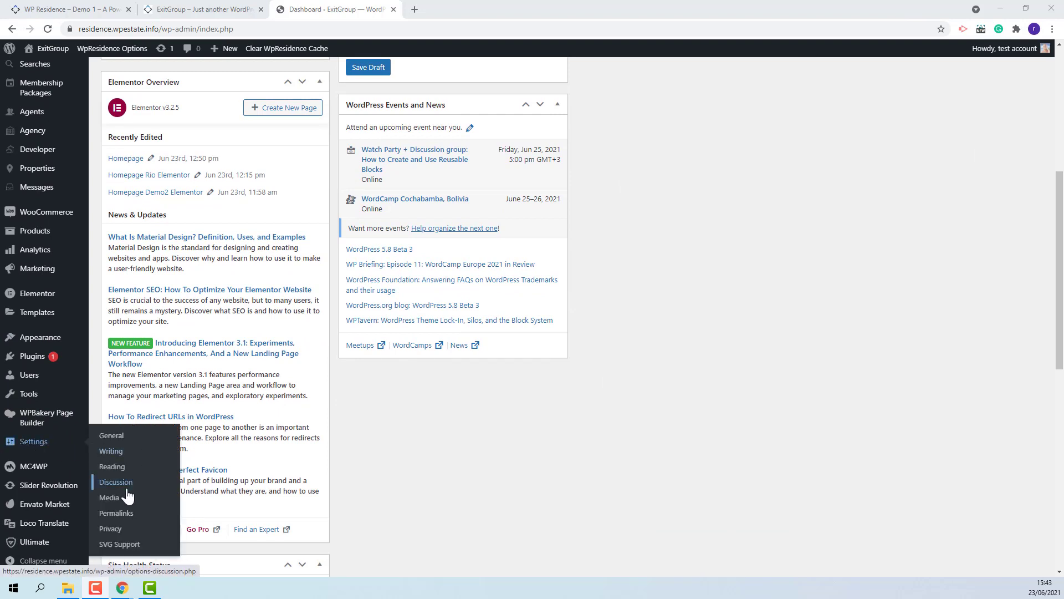
left_click(115, 513)
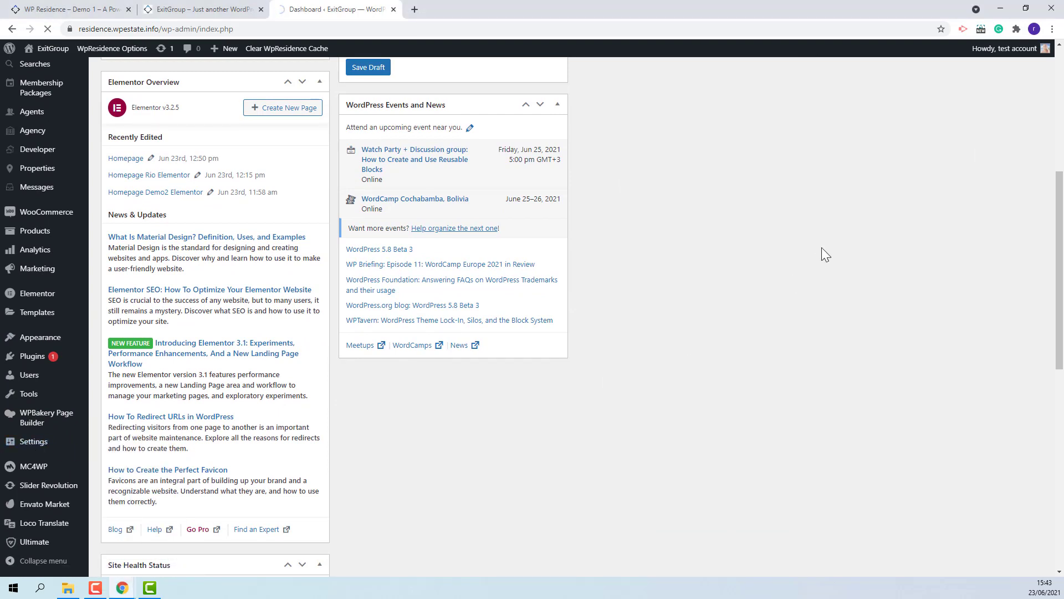
left_click(105, 278)
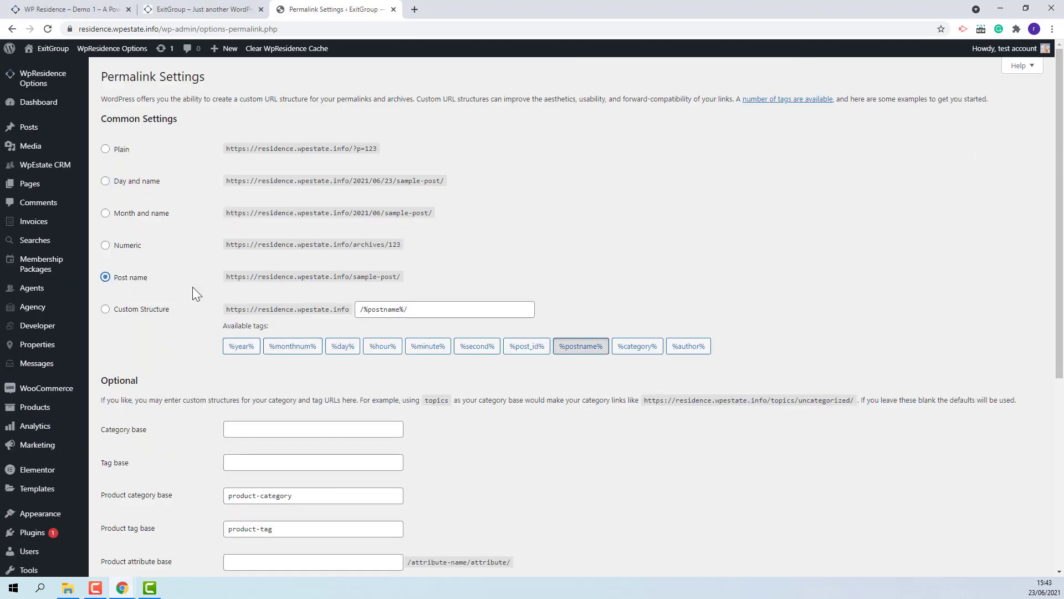
scroll(162, 478, "down", 5)
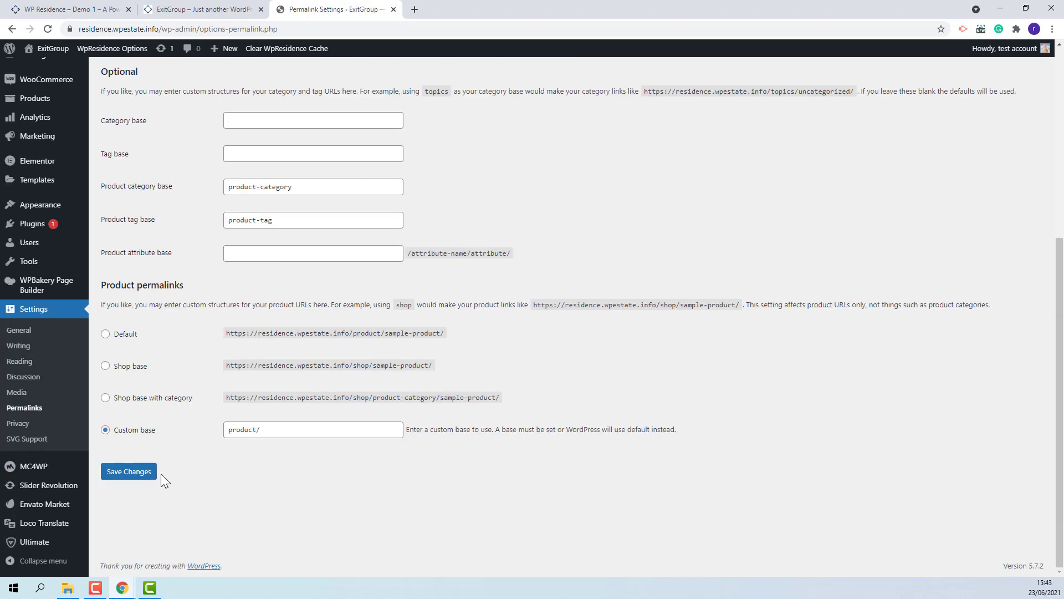
left_click(145, 472)
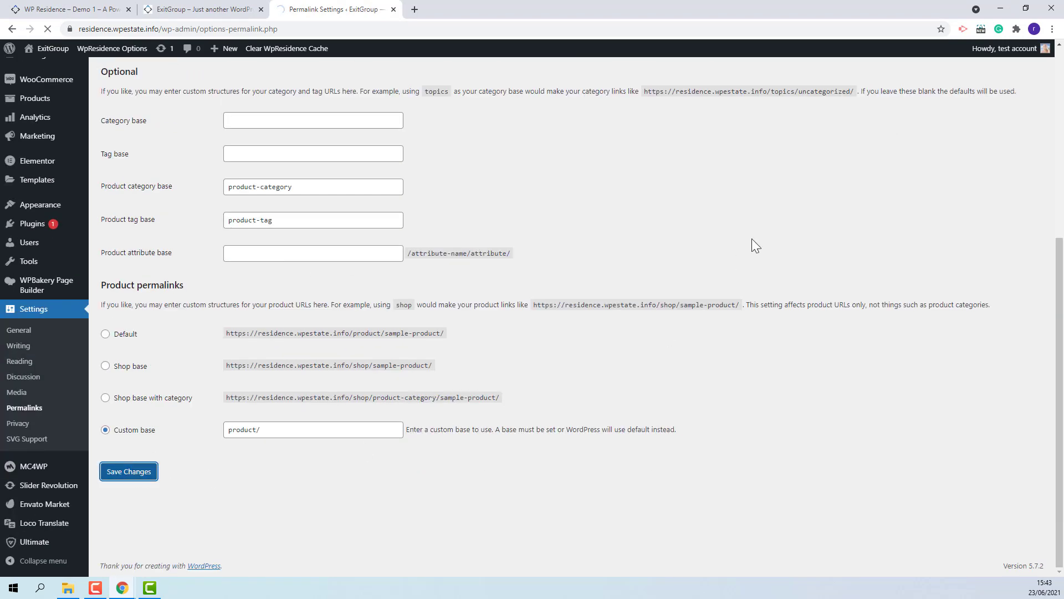
Step: Switch to the WP Residence Demo 1 website's homepage
left_click(72, 8)
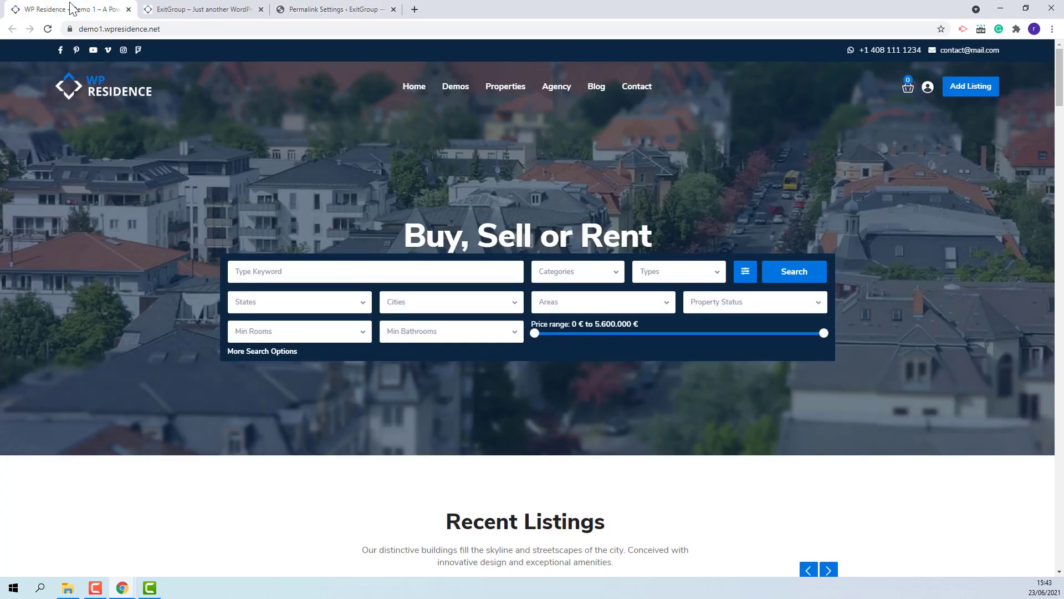